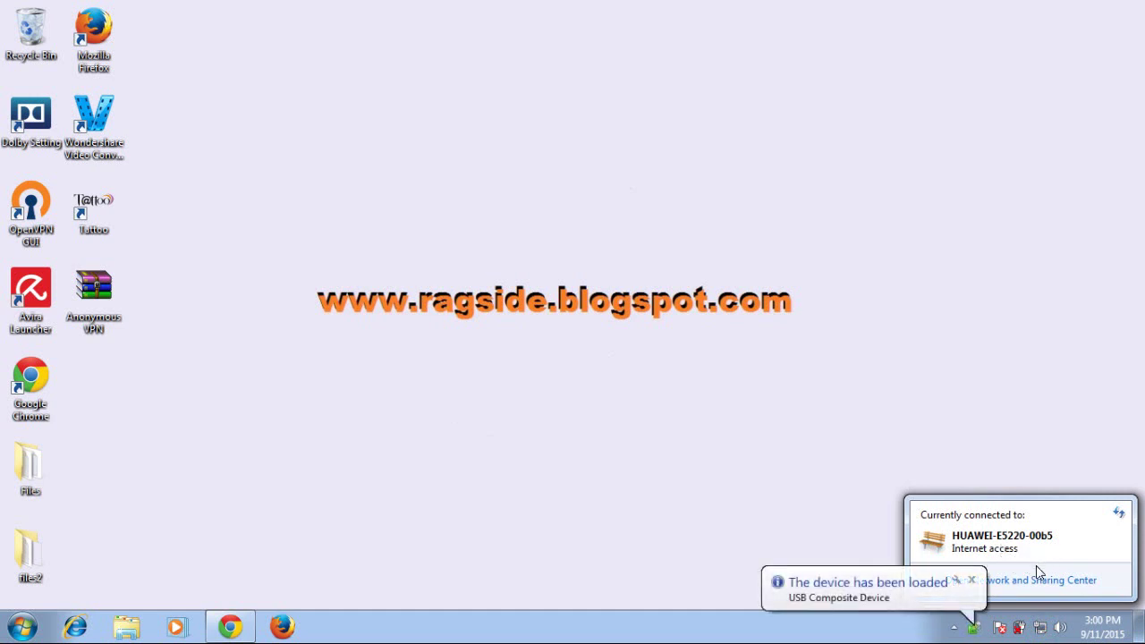
# Step: Load 192.168.1.1 in Chrome, confirm the SMART 3G status reads Connected, then minimize Chrome
pyautogui.click(230, 627)
pyautogui.write('192.168.1.1')
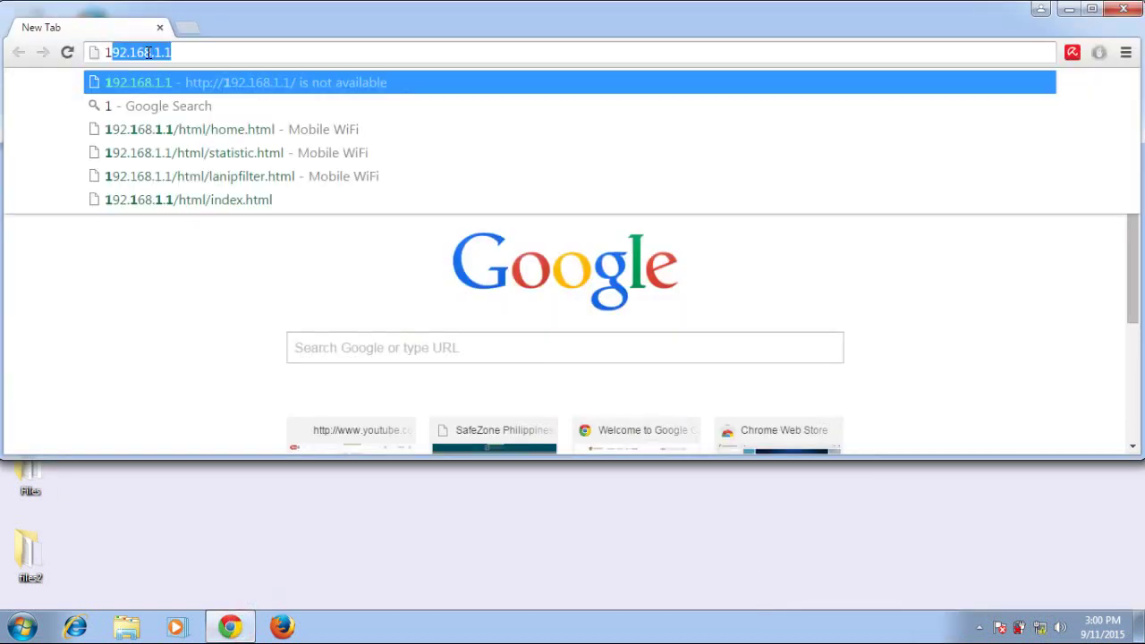
pyautogui.press('Return')
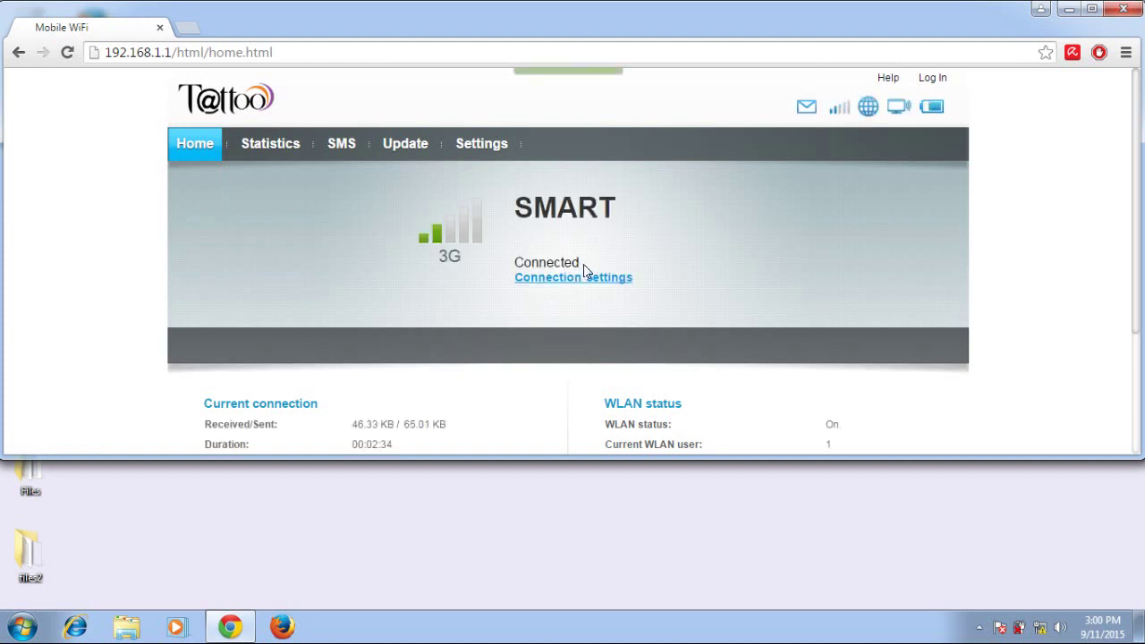
pyautogui.moveTo(584, 263); pyautogui.dragTo(517, 265)
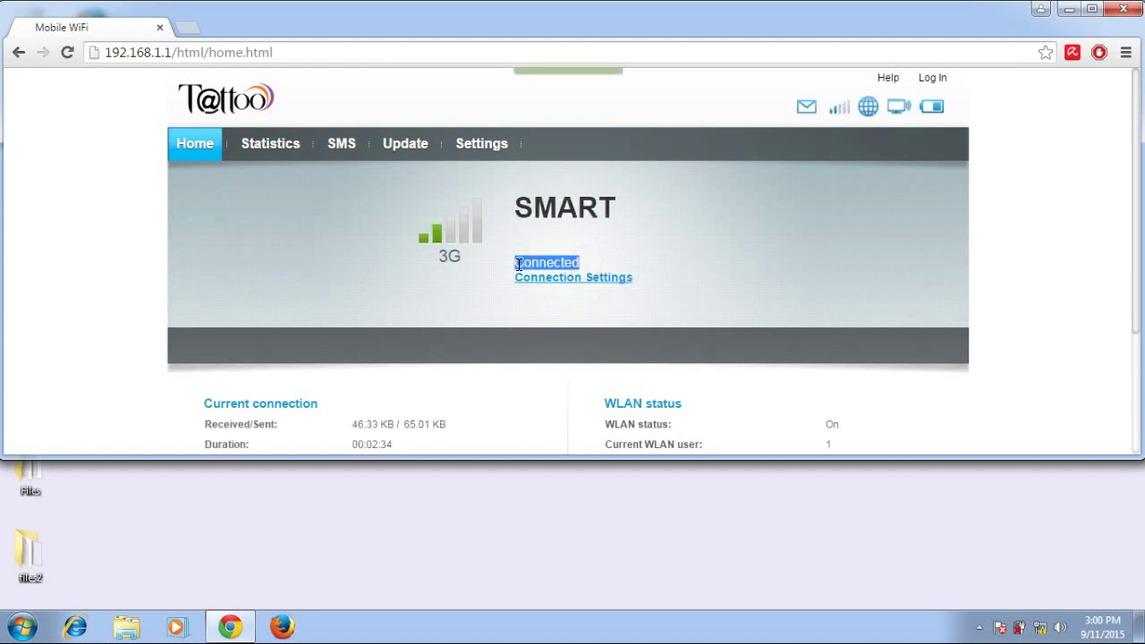
pyautogui.click(569, 280)
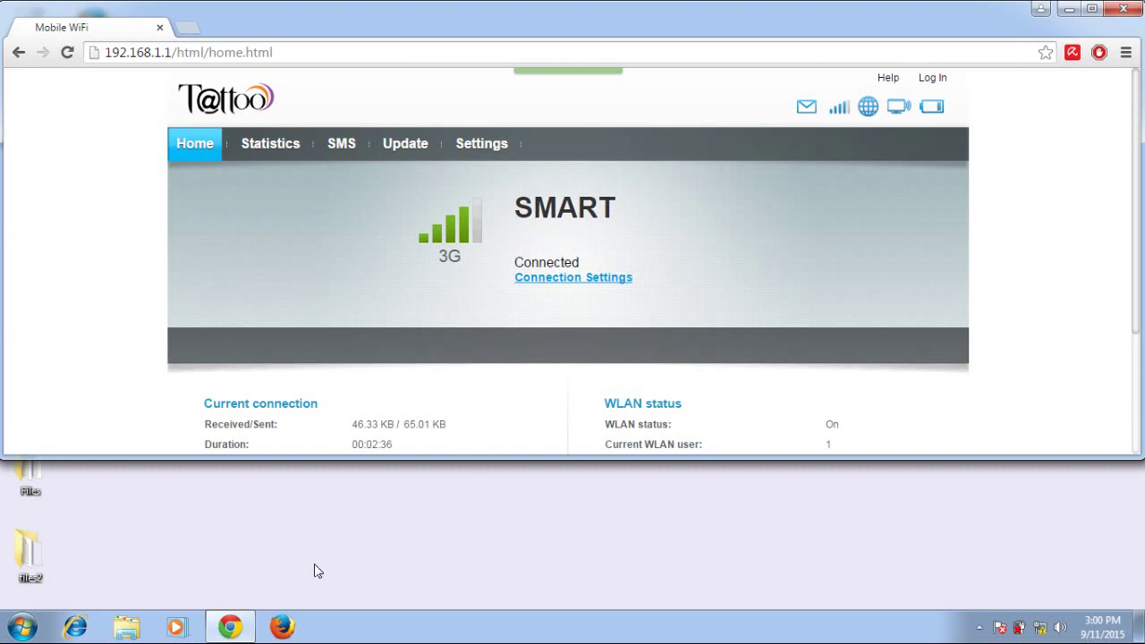
pyautogui.click(230, 626)
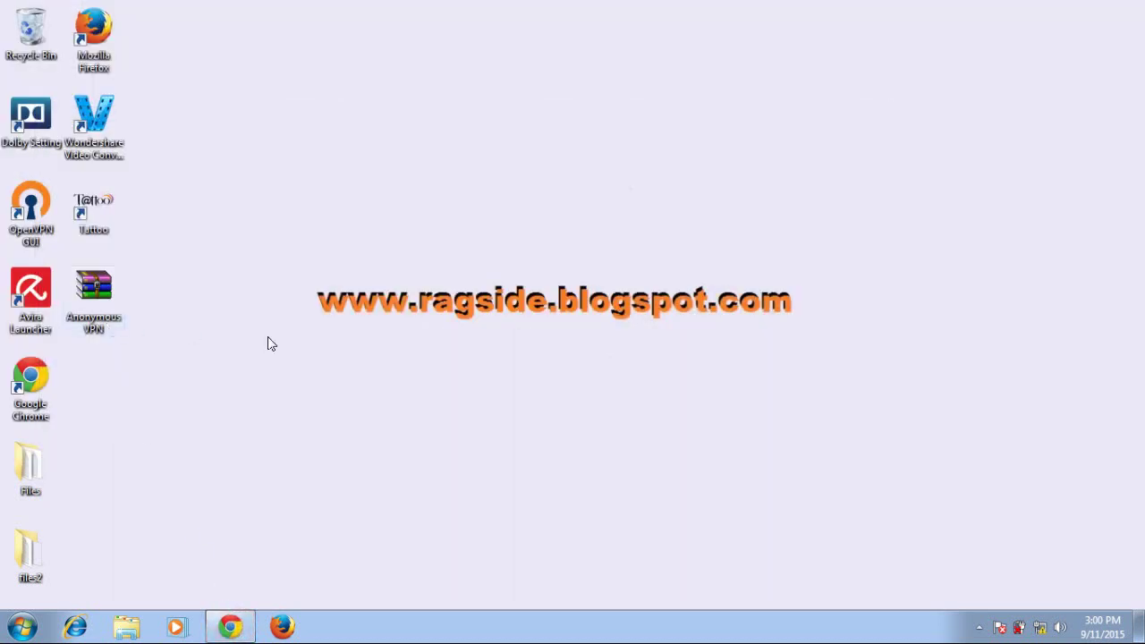
# Step: Extract the Anonymous VPN archive onto the desktop and open the extracted folder
pyautogui.rightClick(97, 308)
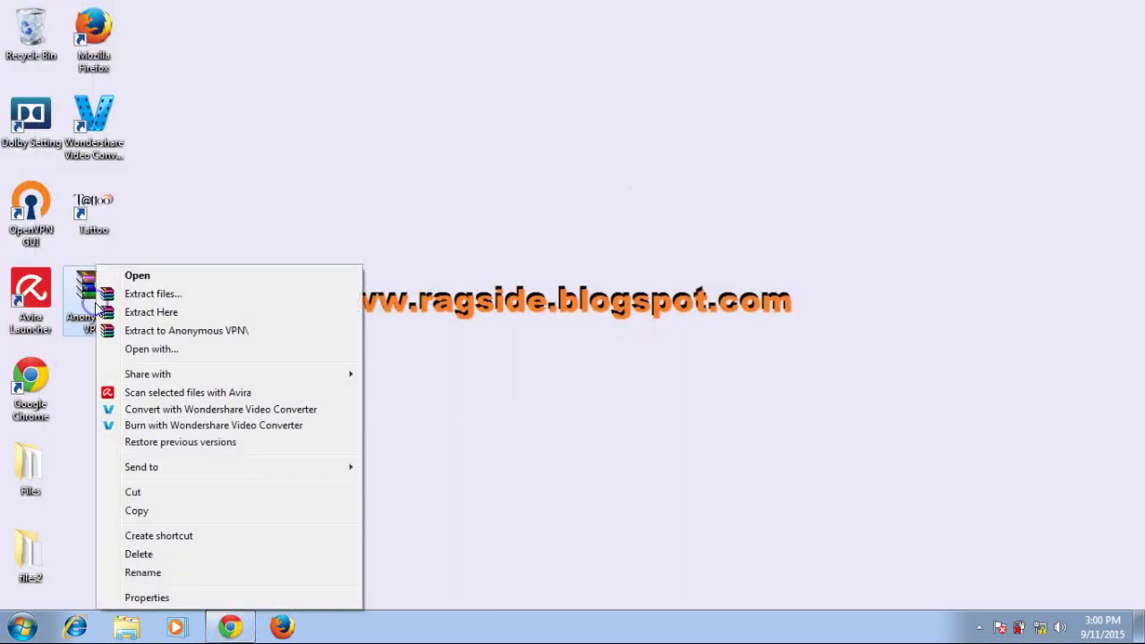
pyautogui.click(152, 312)
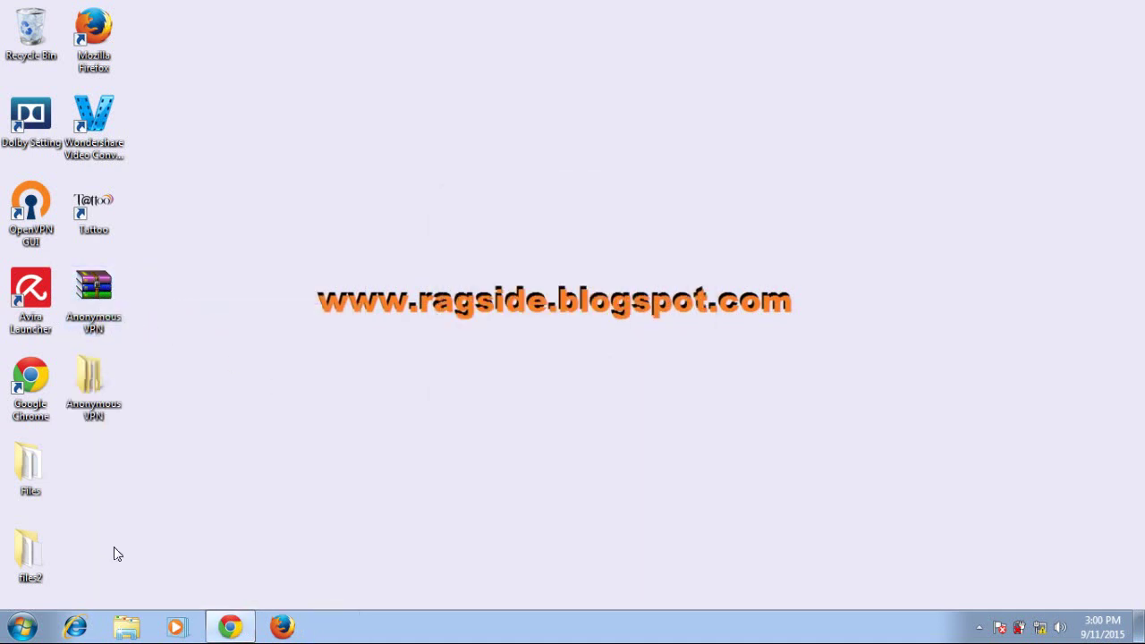
pyautogui.doubleClick(93, 400)
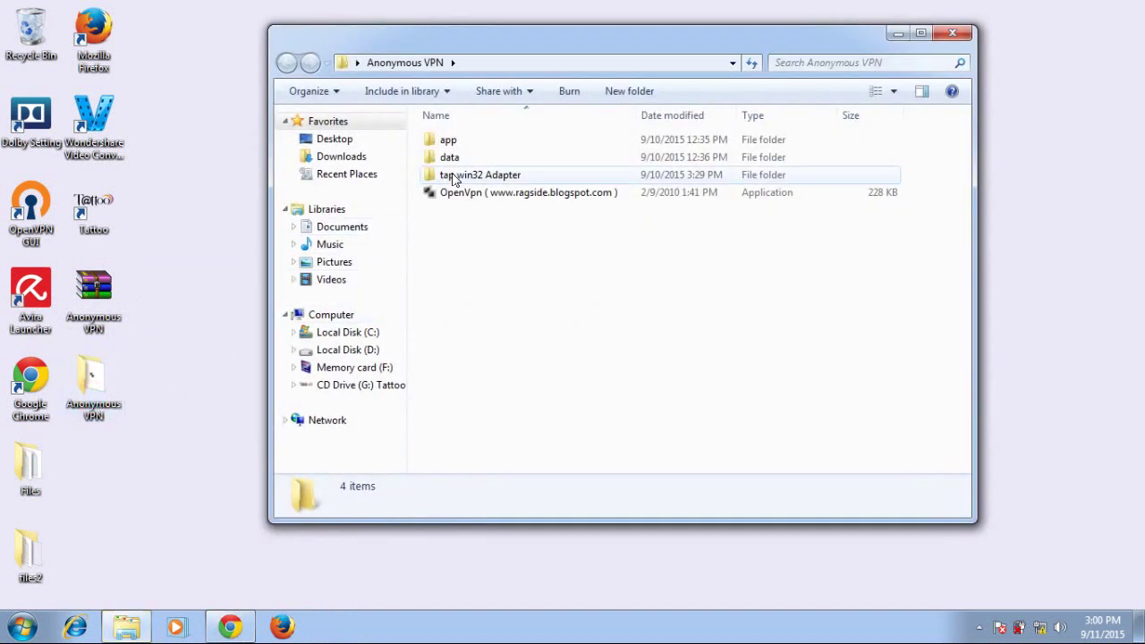
# Step: Run tap-windows-9.9.2_3 from the tap win32 Adapter folder as administrator
pyautogui.doubleClick(454, 176)
pyautogui.rightClick(469, 146)
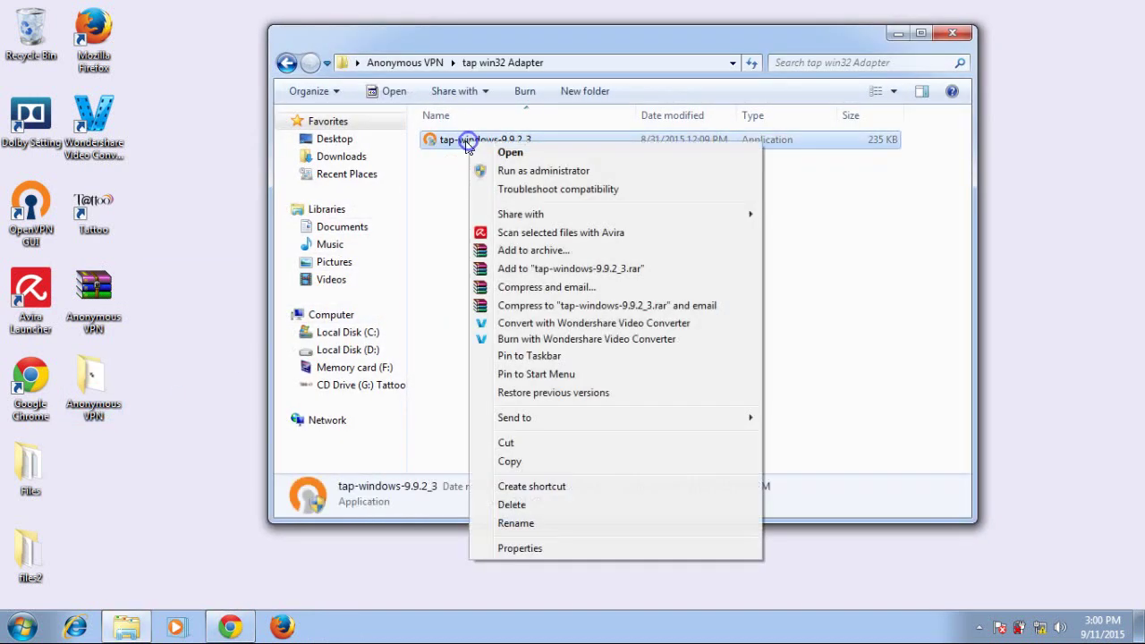
pyautogui.click(515, 172)
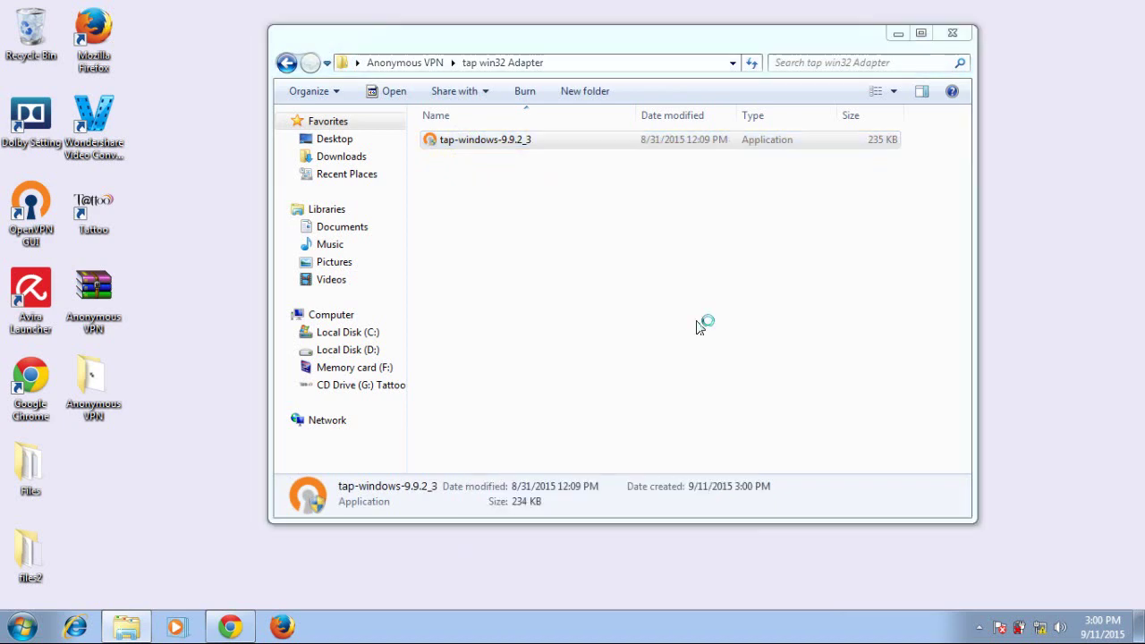
# Step: Install TAP-Windows 9.9.2 with TAP Virtual Ethernet Adapter to the default location and finish setup
pyautogui.click(663, 450)
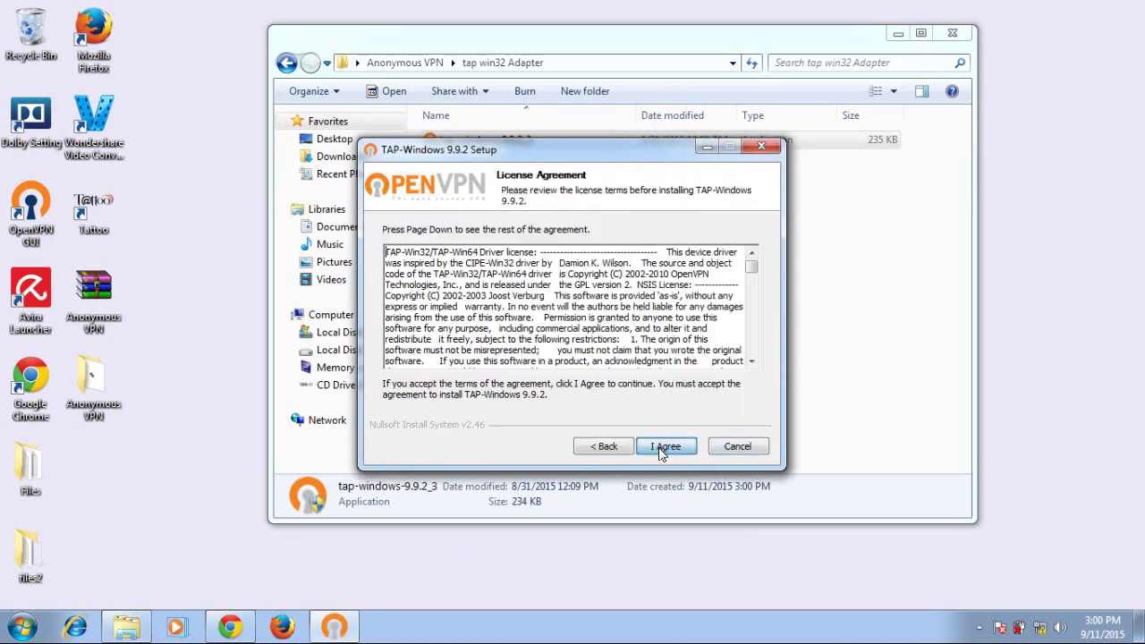
pyautogui.click(663, 449)
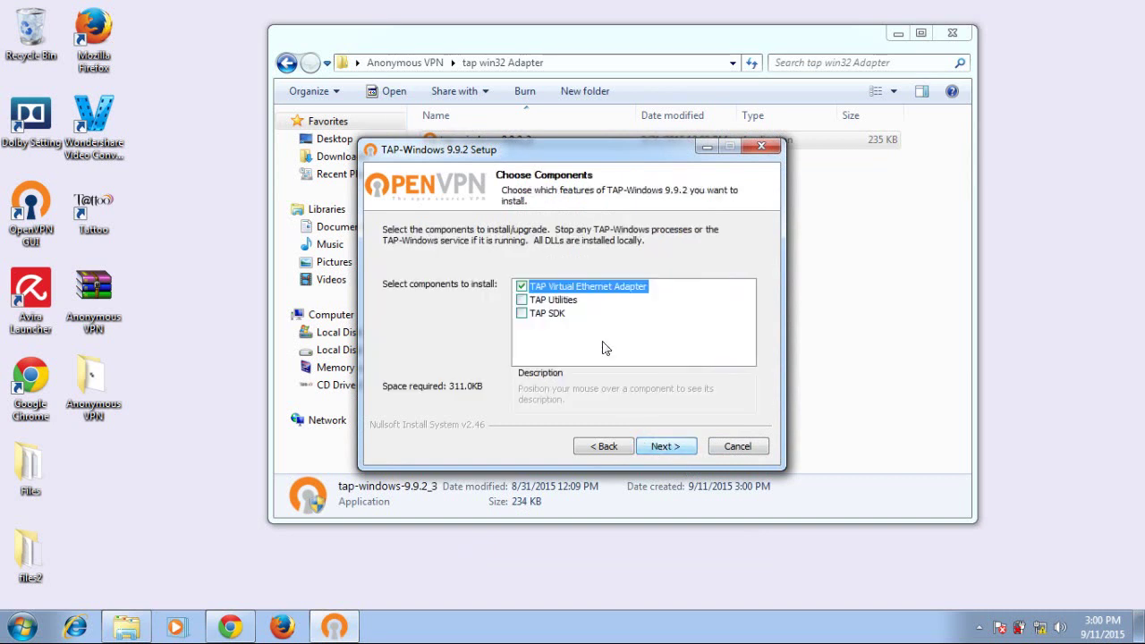
pyautogui.click(667, 447)
pyautogui.click(667, 447)
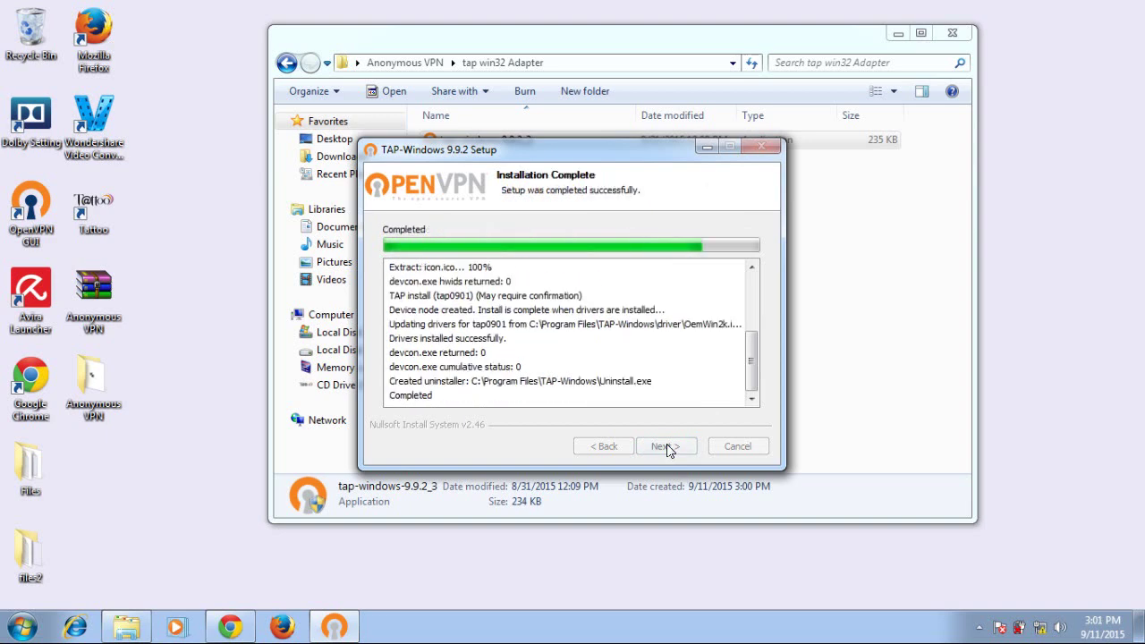
pyautogui.click(666, 446)
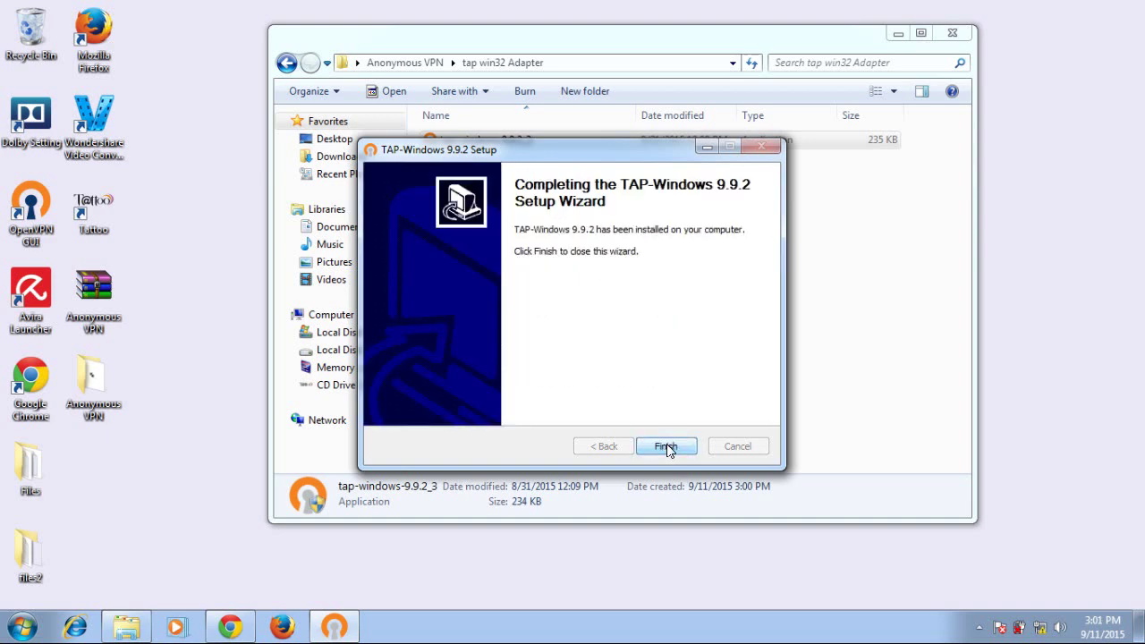
pyautogui.click(667, 447)
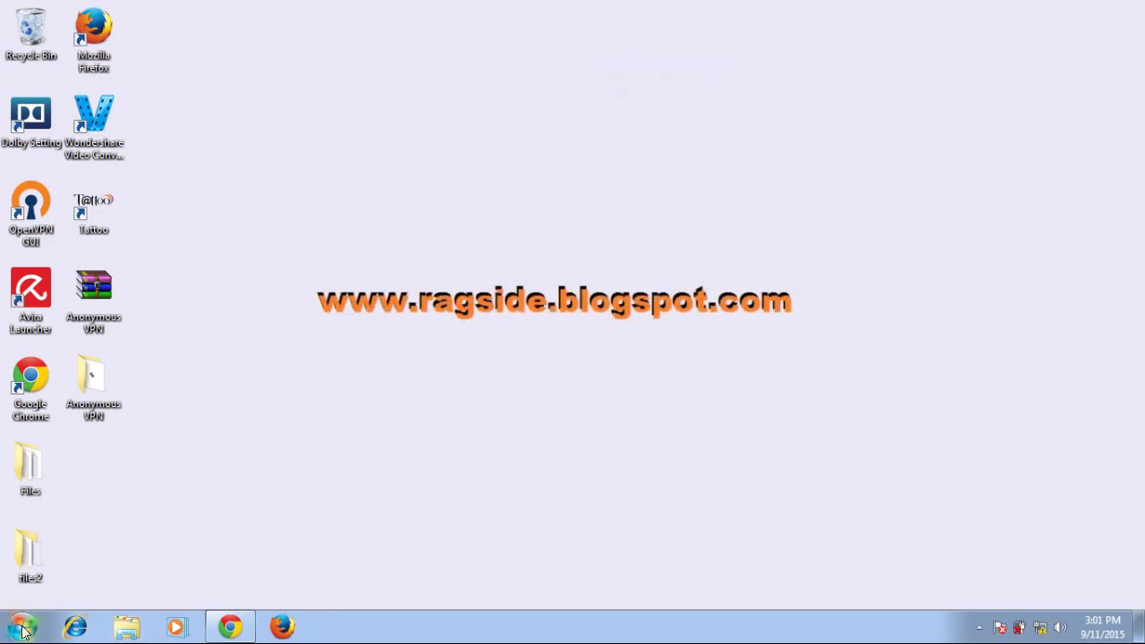
# Step: Verify TAP-Windows 9.9.2 is listed under installed programs, dated 9/11/2015, then close Control Panel
pyautogui.click(22, 629)
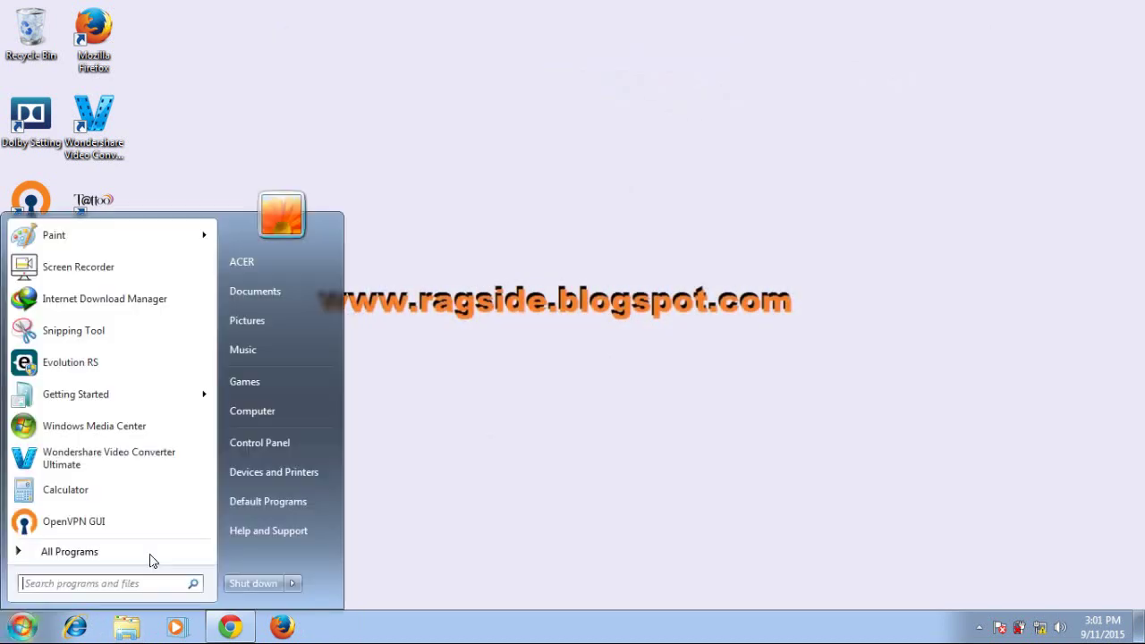
pyautogui.click(255, 446)
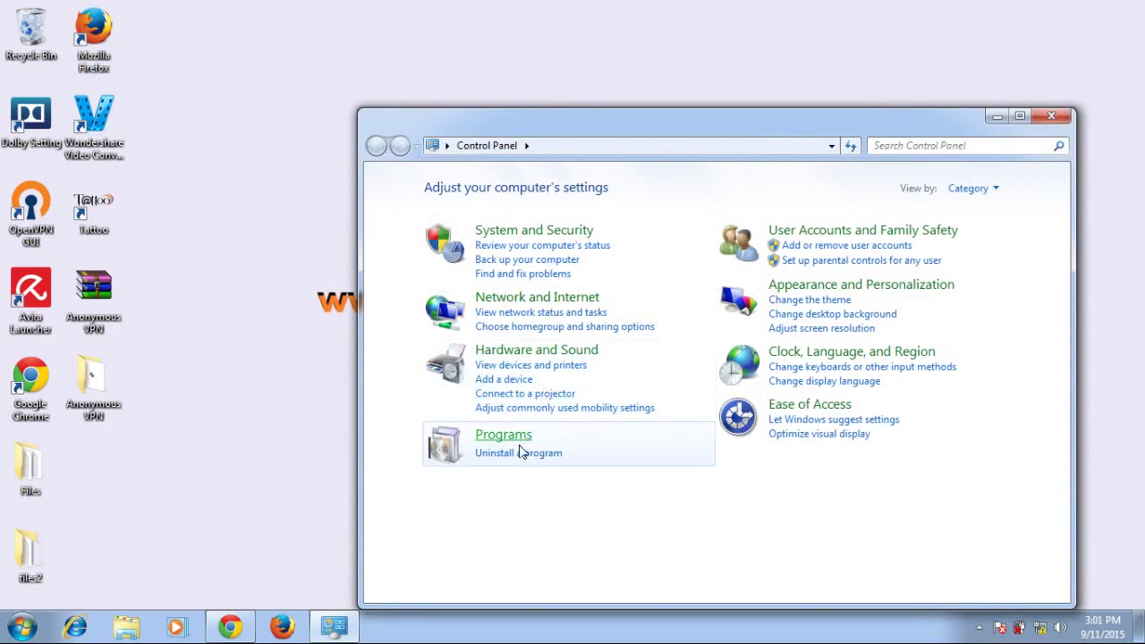
pyautogui.click(520, 452)
pyautogui.scroll(-1, 589, 481)
pyautogui.scroll(-5, 589, 481)
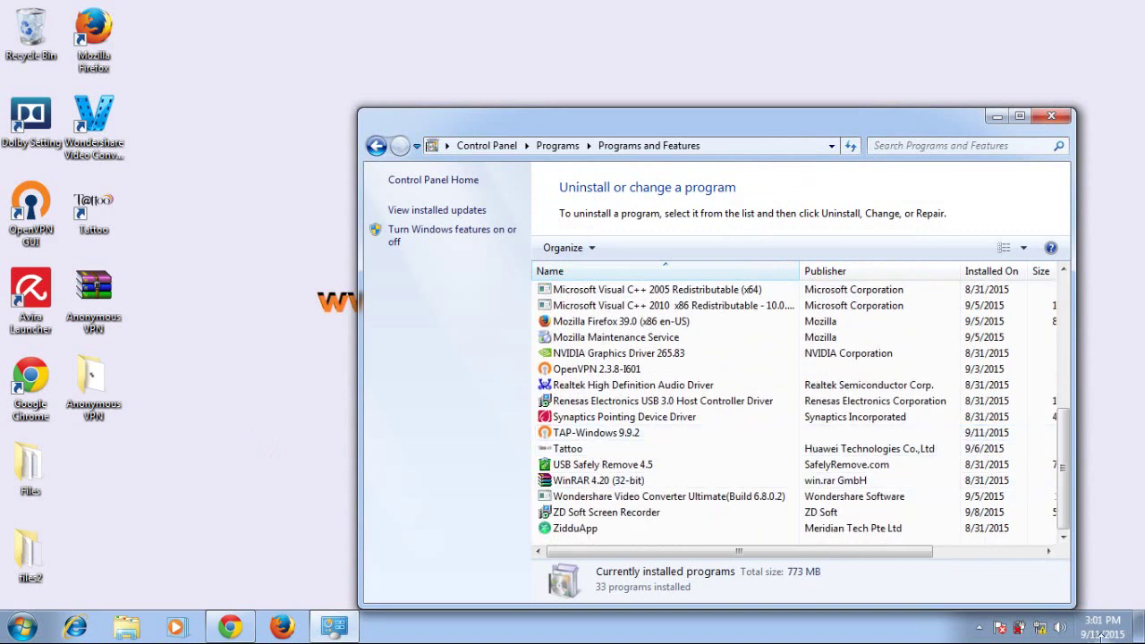
pyautogui.click(1053, 115)
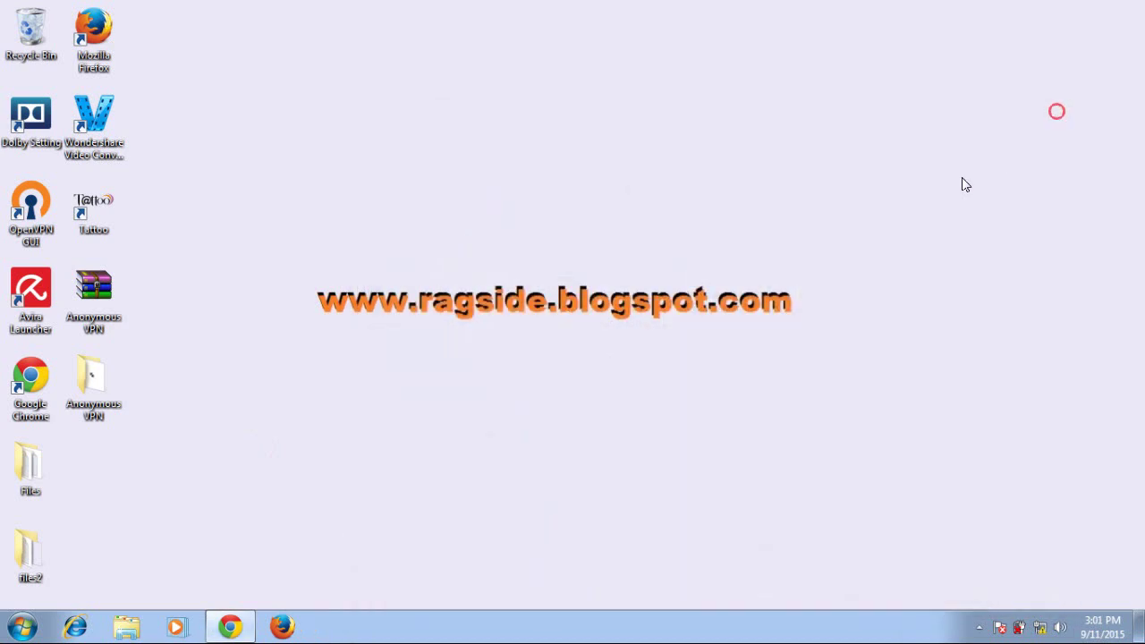
# Step: Set OpenVpn to Windows Vista (Service Pack 2) compatibility mode with Run as administrator
pyautogui.doubleClick(91, 400)
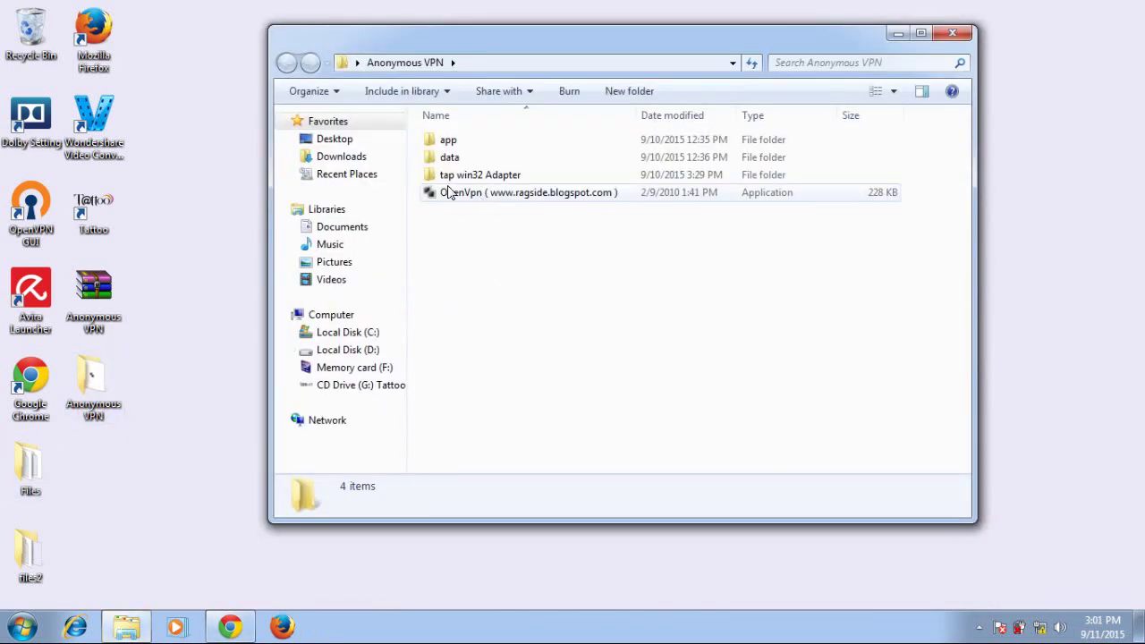
pyautogui.click(450, 194)
pyautogui.rightClick(451, 195)
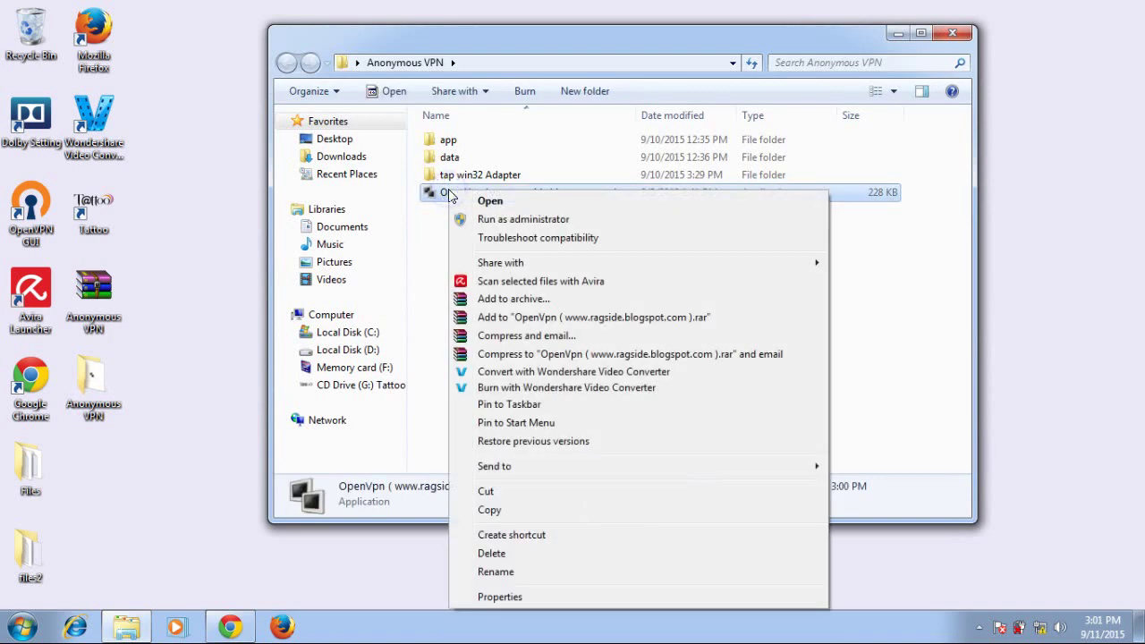
pyautogui.click(499, 597)
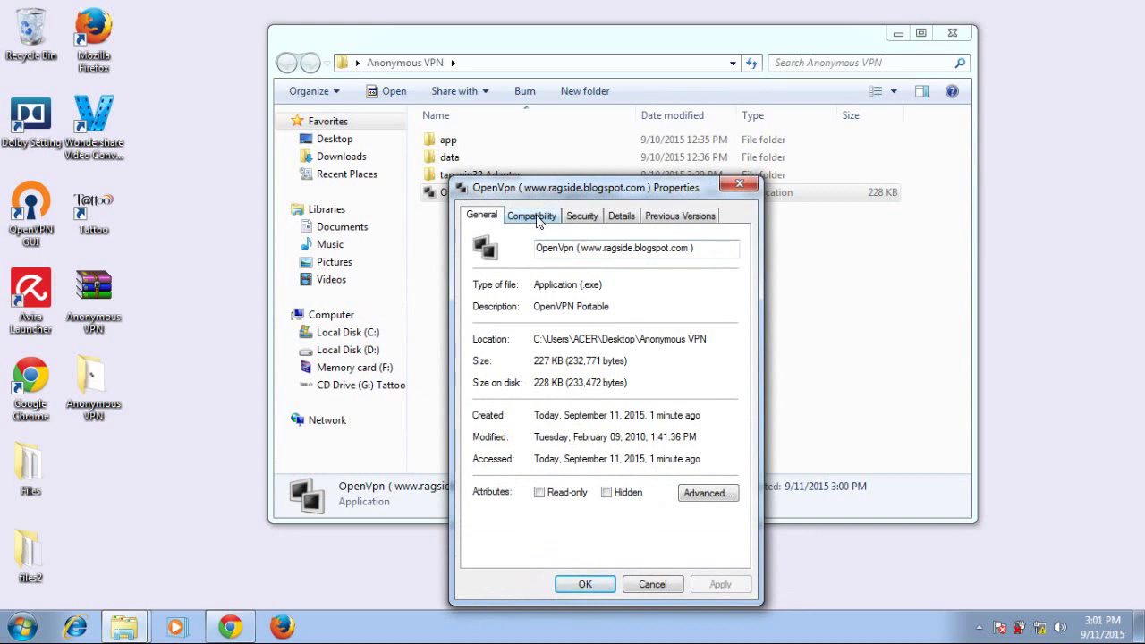
pyautogui.click(538, 219)
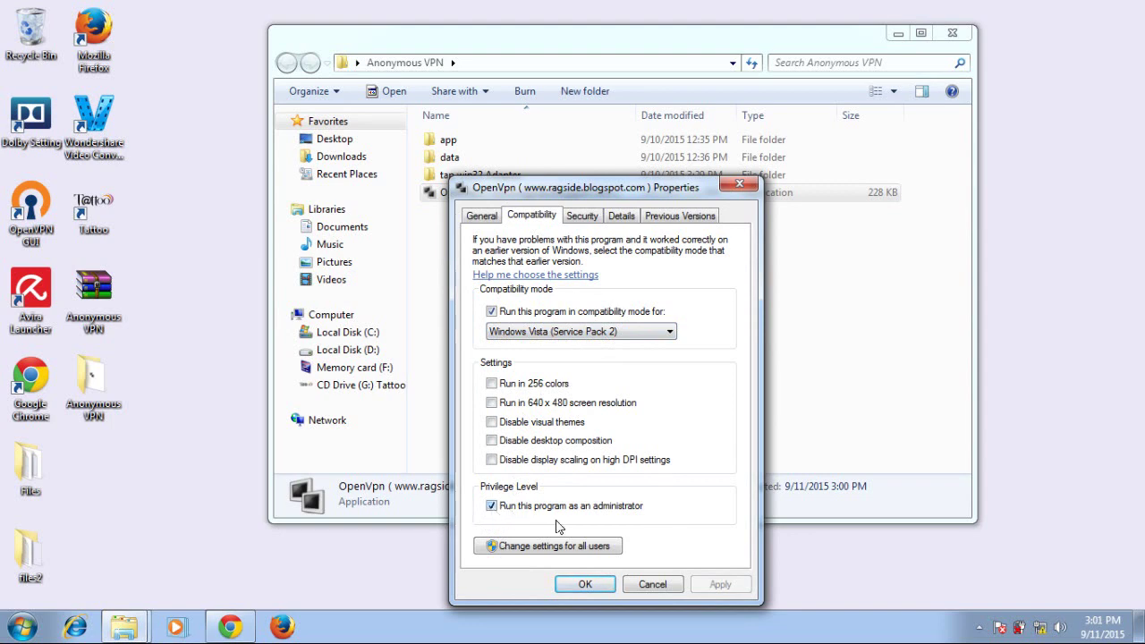
pyautogui.click(583, 584)
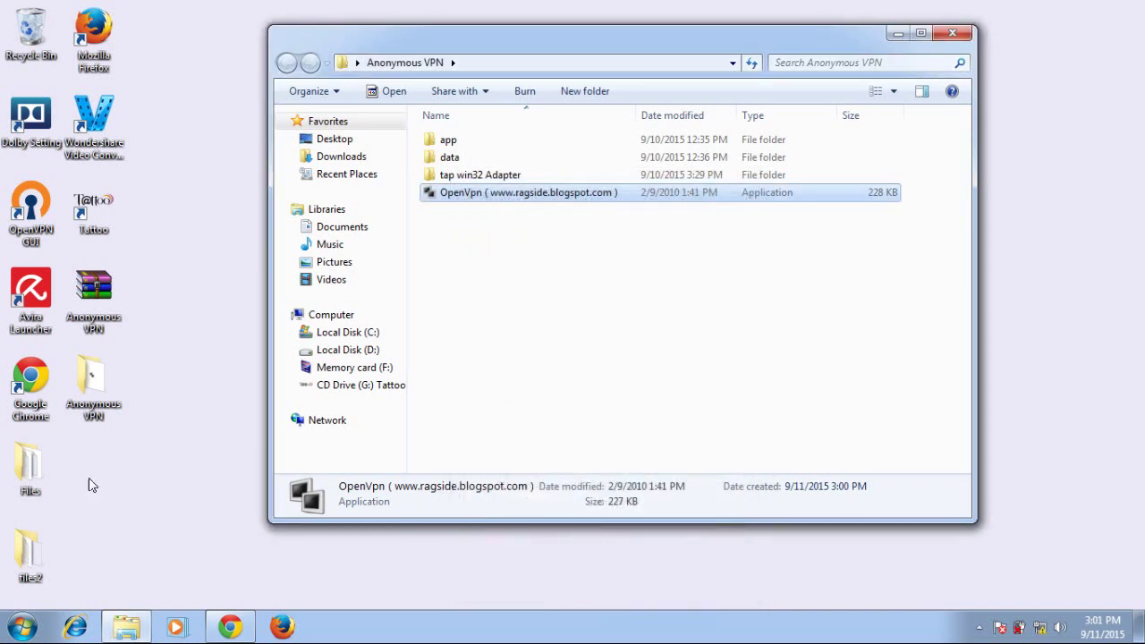
# Step: Launch OpenVpn as administrator and close the Anonymous VPN folder
pyautogui.rightClick(485, 197)
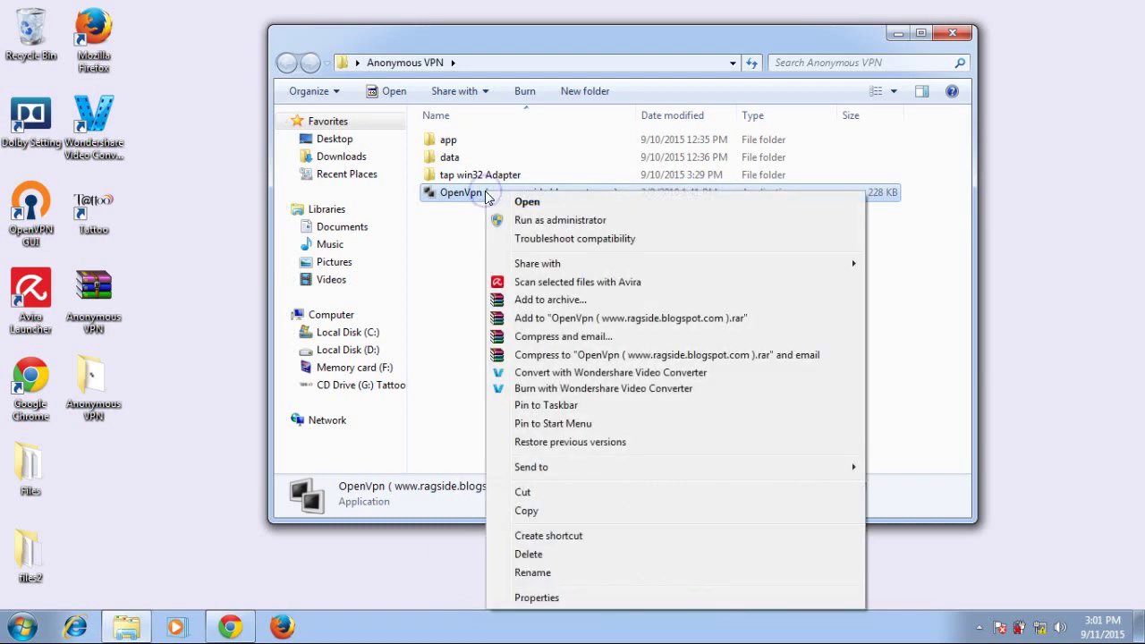
pyautogui.click(538, 220)
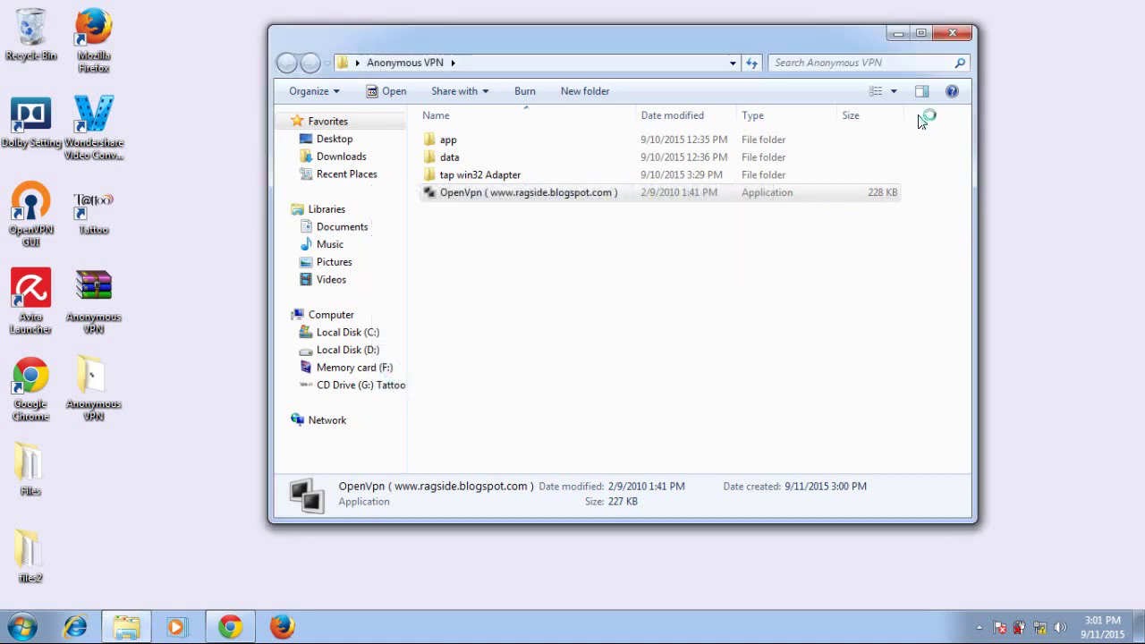
pyautogui.click(956, 34)
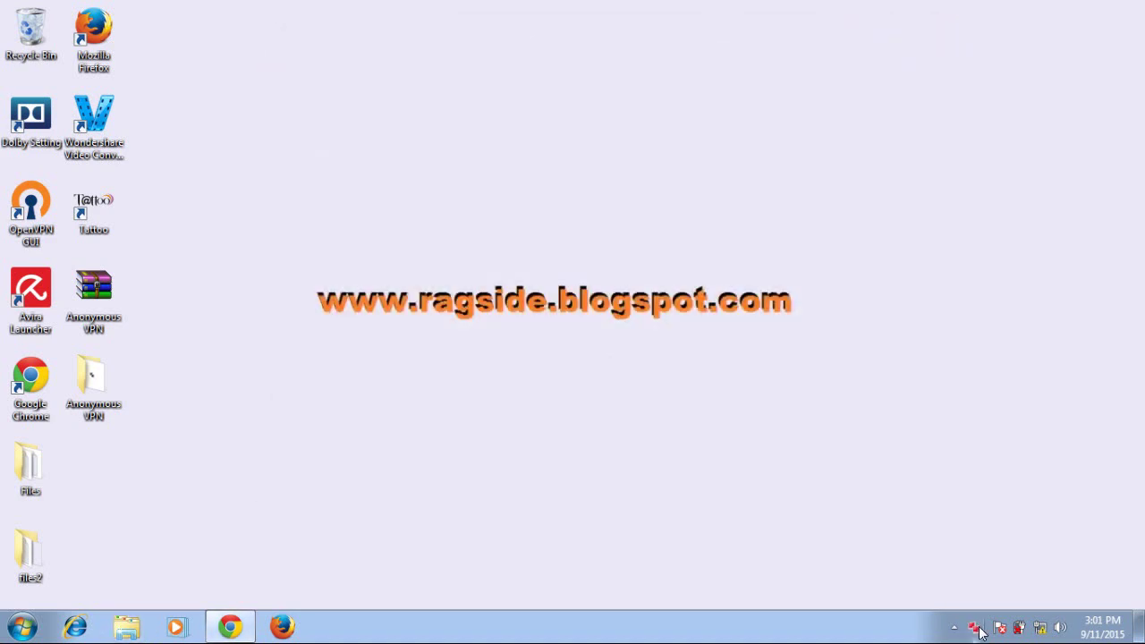
# Step: Connect the AnoymousVPN- 202.xxx.xxx.xxx profile from the tray, then bring Chrome back up
pyautogui.rightClick(975, 630)
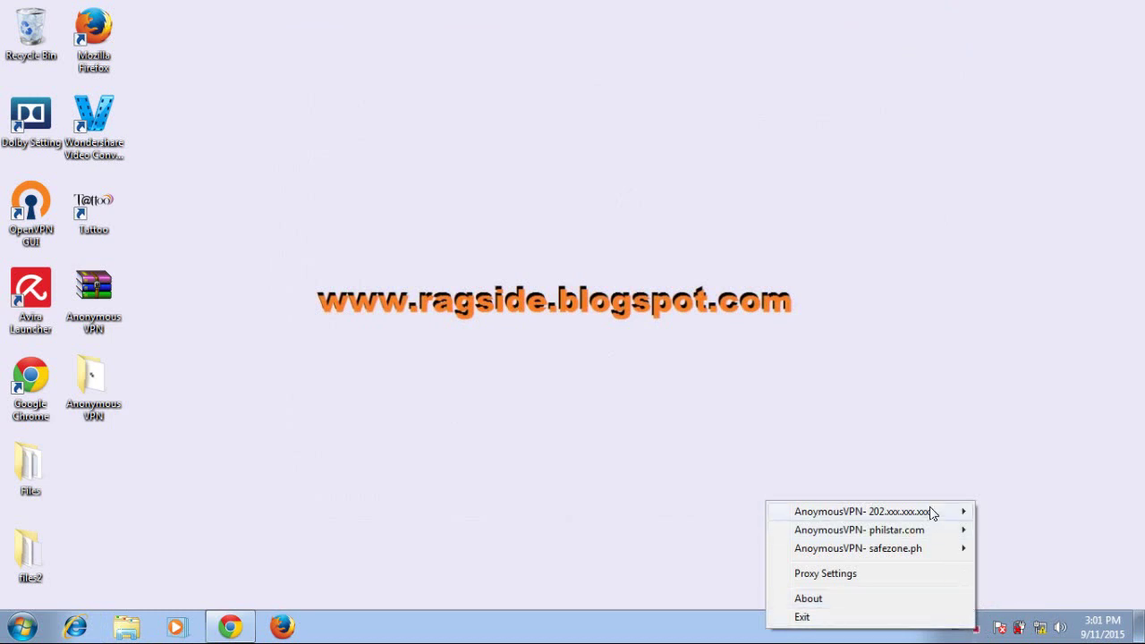
pyautogui.moveTo(930, 535)
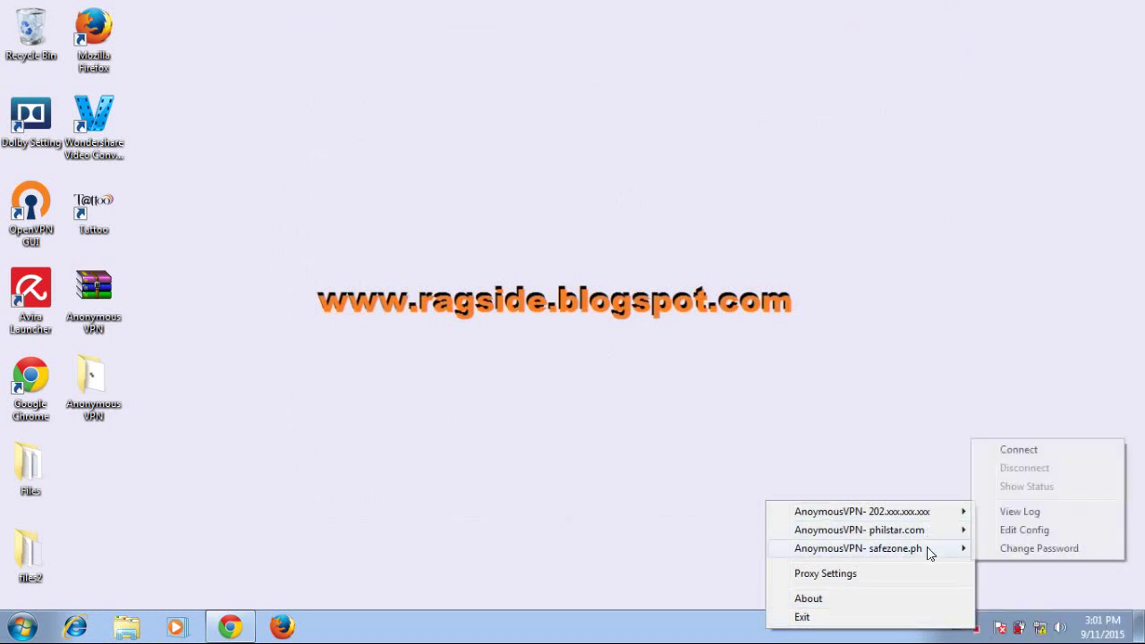
pyautogui.moveTo(967, 519)
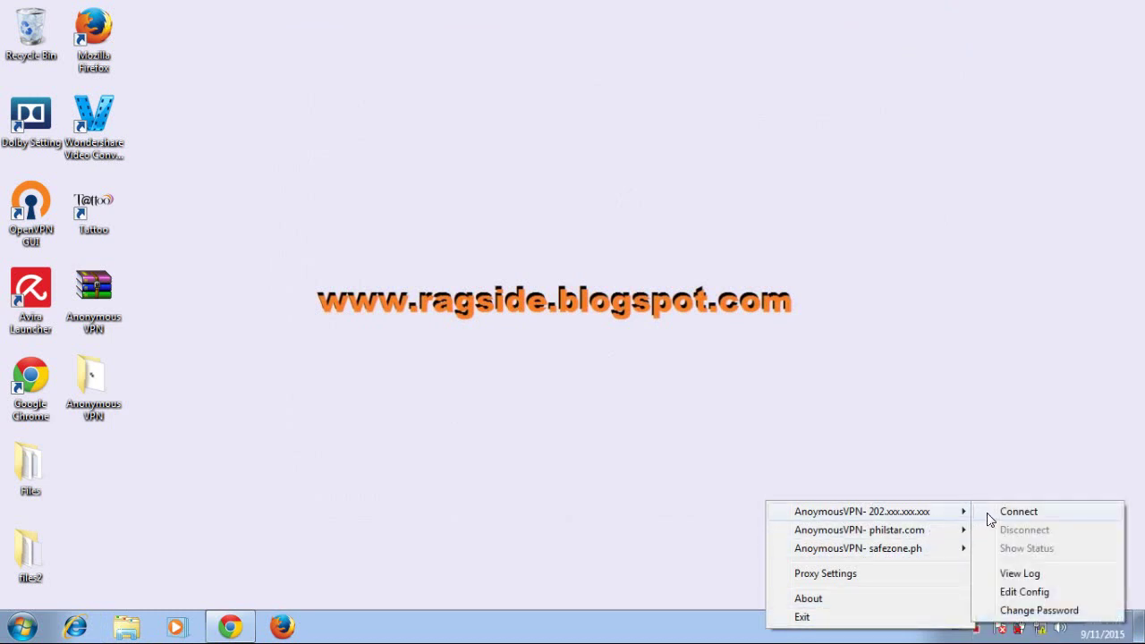
pyautogui.click(1037, 515)
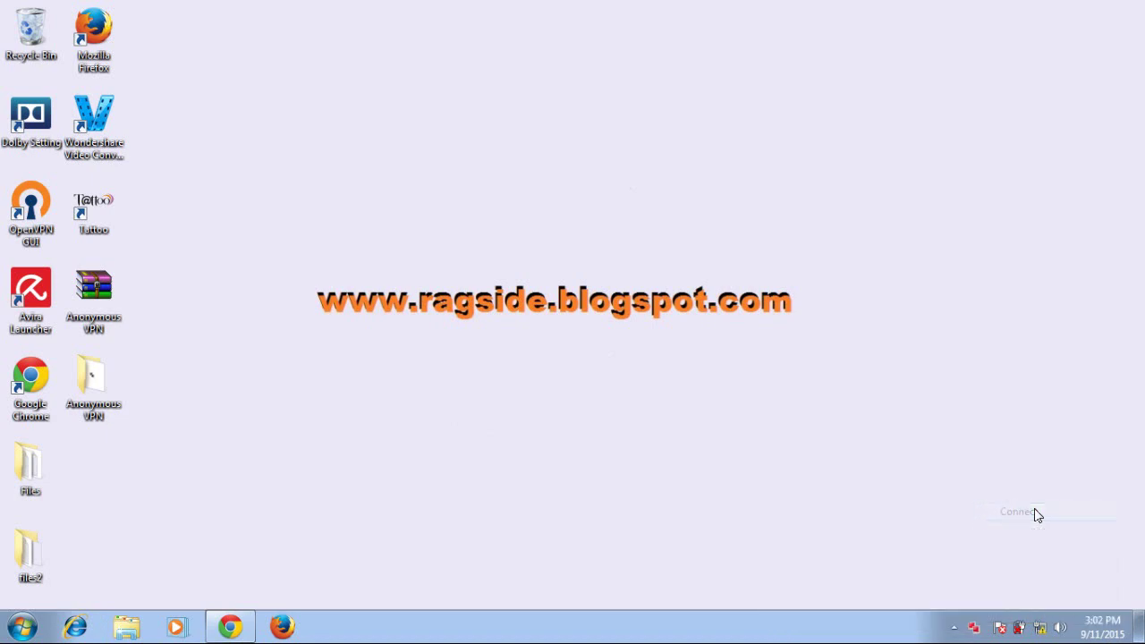
pyautogui.moveTo(664, 168); pyautogui.dragTo(982, 44)
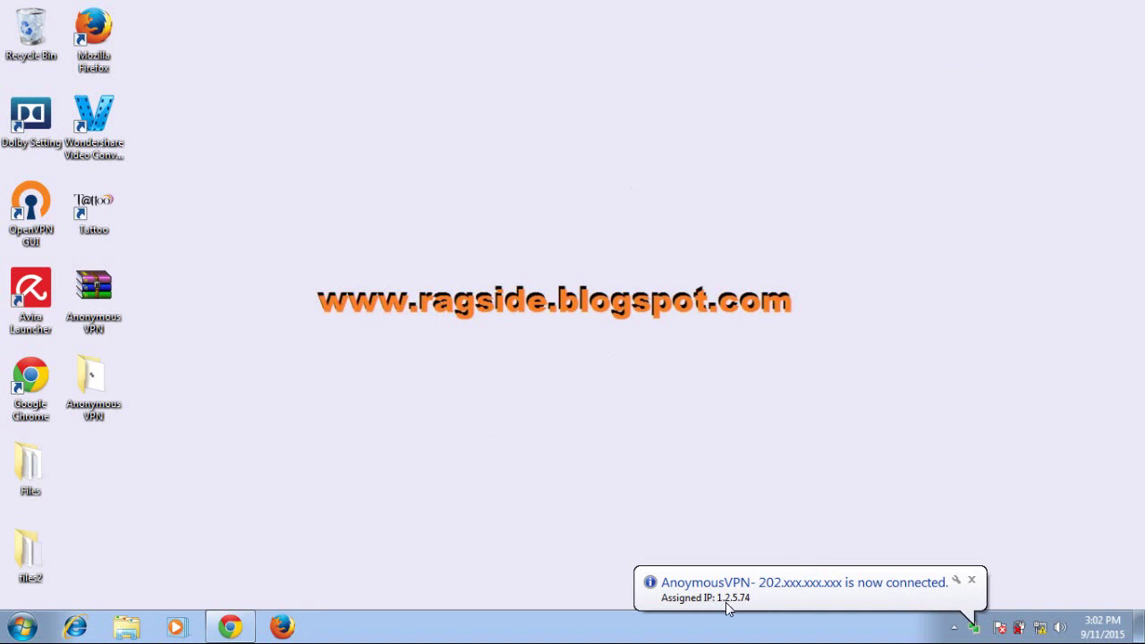
pyautogui.click(235, 628)
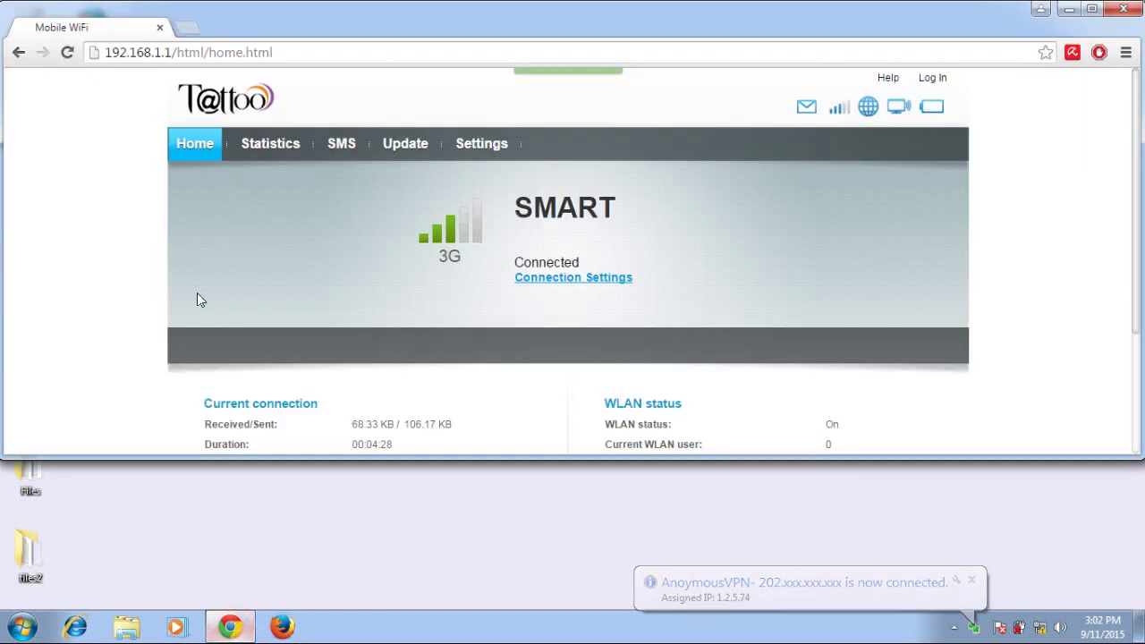
# Step: Load youtube.com.ph in a new maximized tab and close the Mobile WiFi tab
pyautogui.click(186, 28)
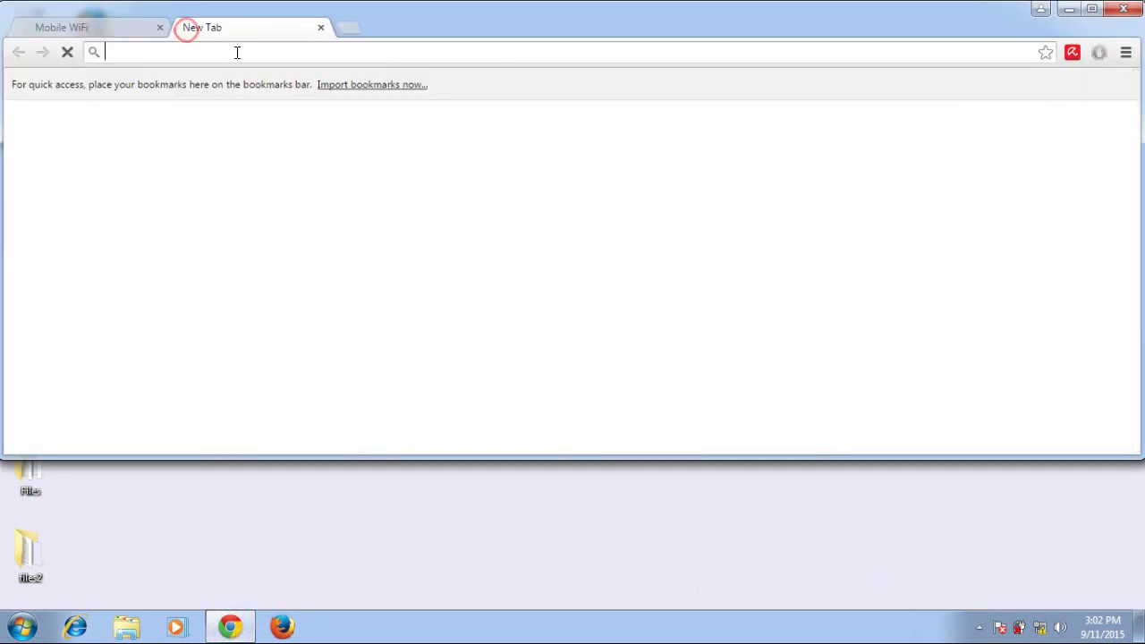
pyautogui.write('ww')
pyautogui.press('Return')
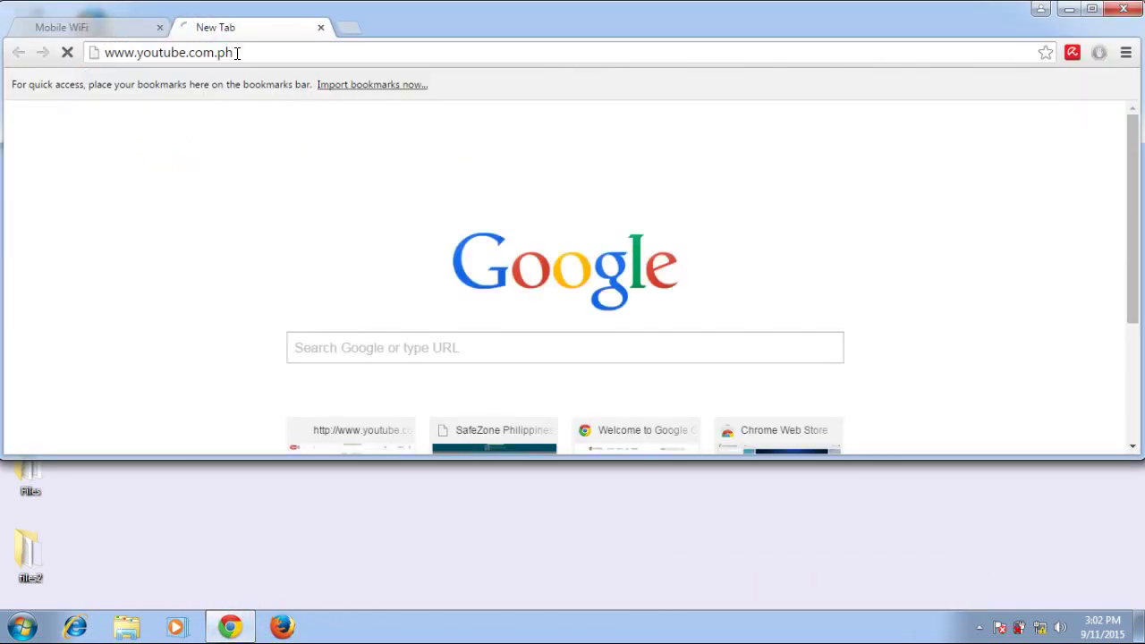
pyautogui.click(1092, 8)
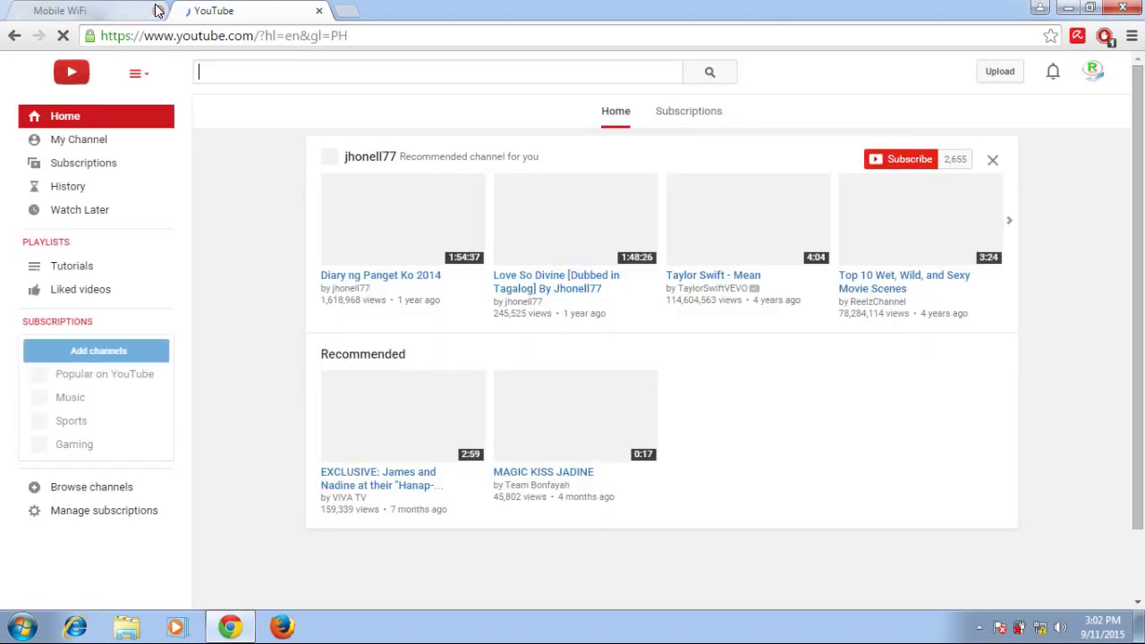
pyautogui.click(159, 14)
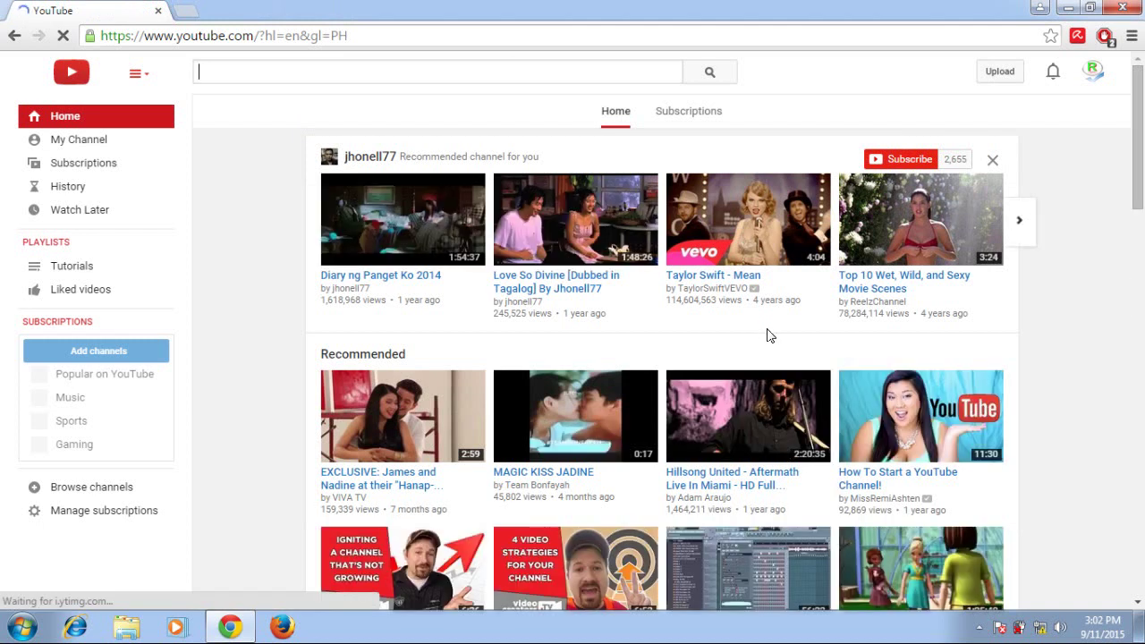
# Step: Browse the YouTube home page, then minimize Chrome and show the hidden tray icons
pyautogui.scroll(-3, 775, 333)
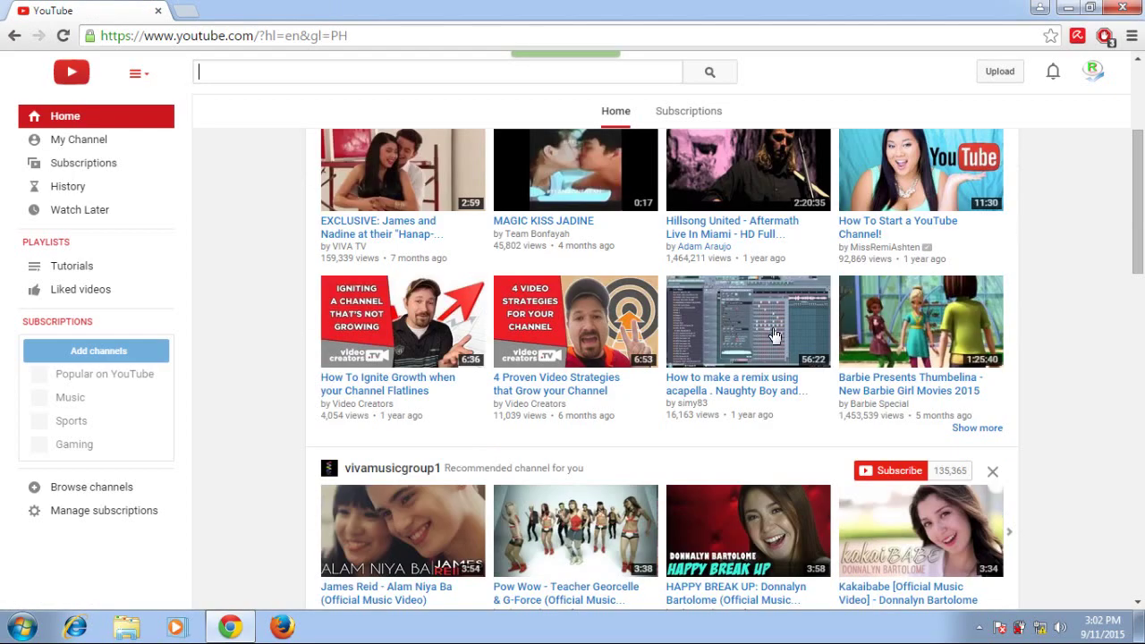
pyautogui.scroll(-4, 774, 327)
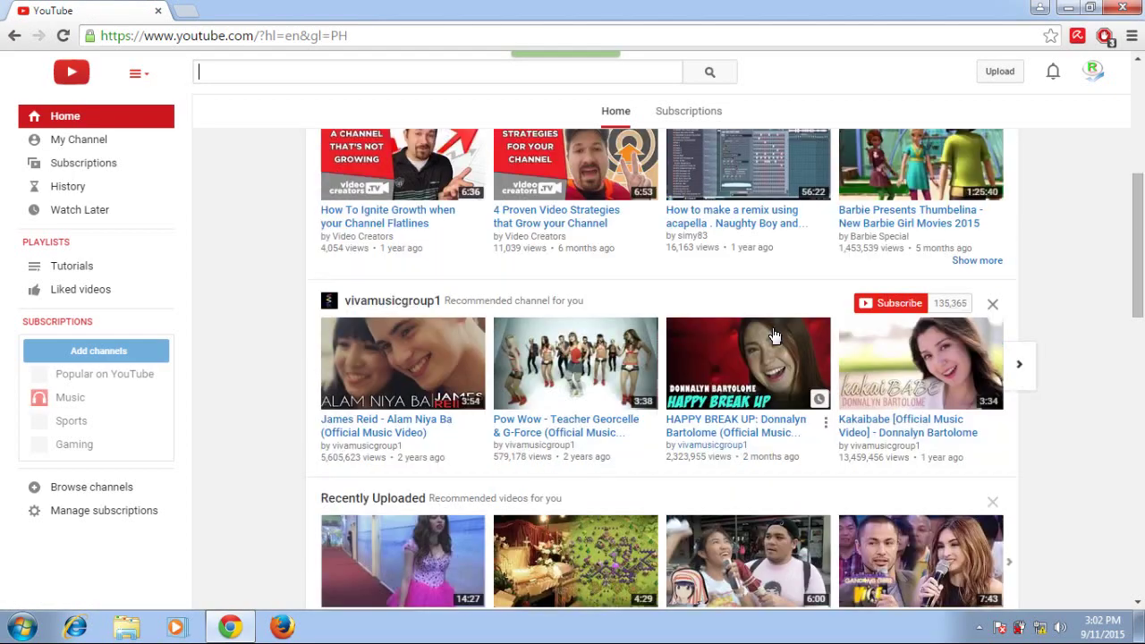
pyautogui.scroll(2, 775, 336)
pyautogui.scroll(5, 774, 331)
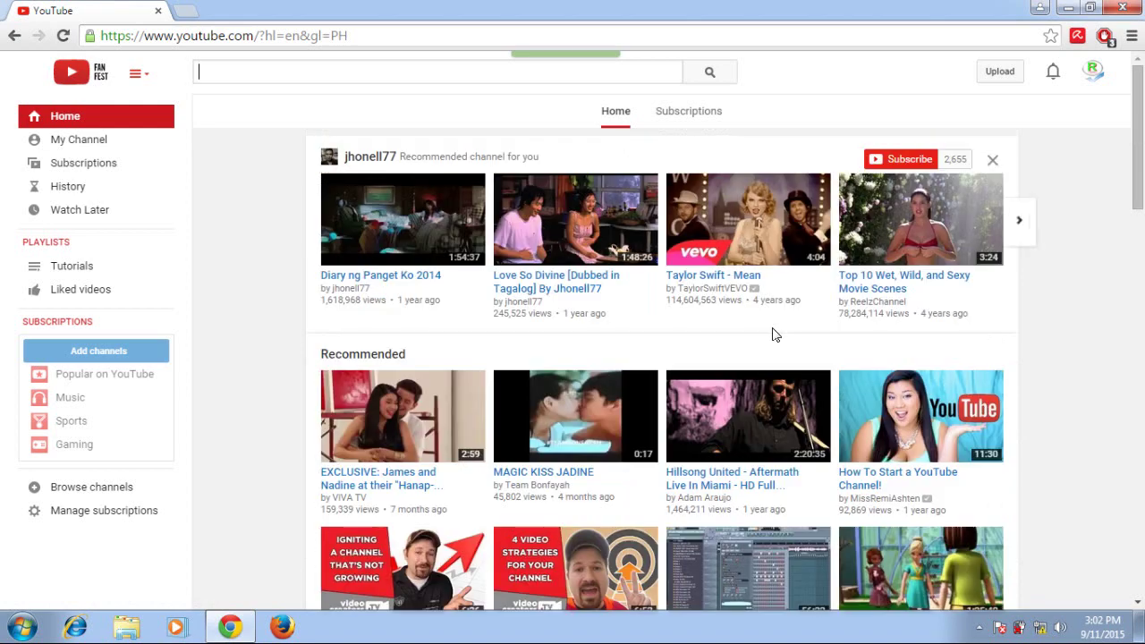
pyautogui.click(889, 292)
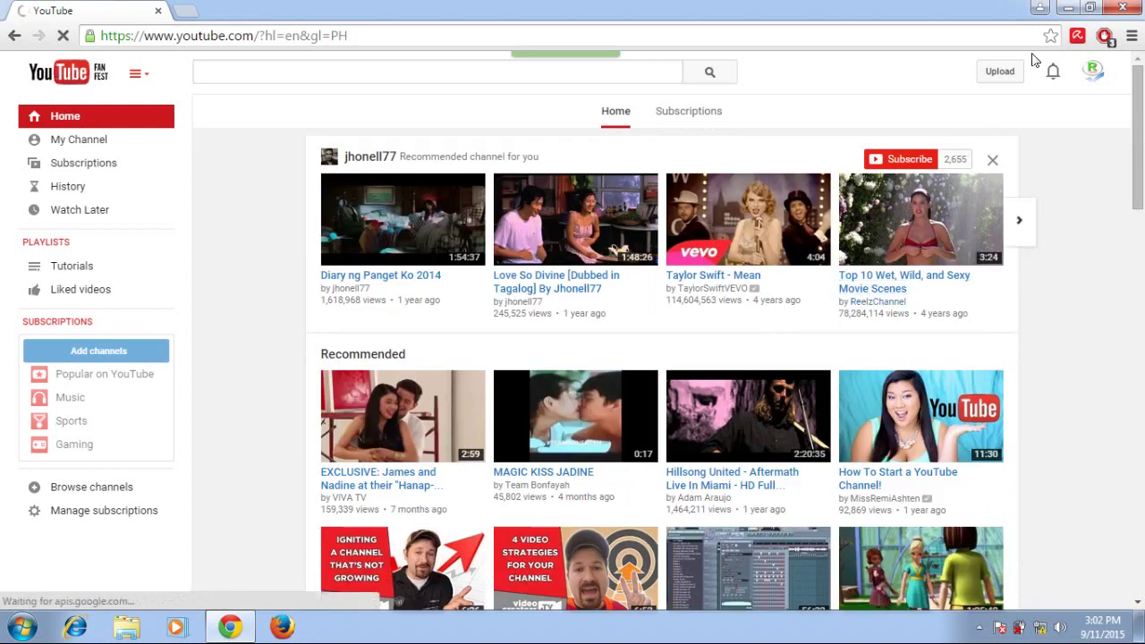
pyautogui.click(1068, 11)
pyautogui.click(979, 627)
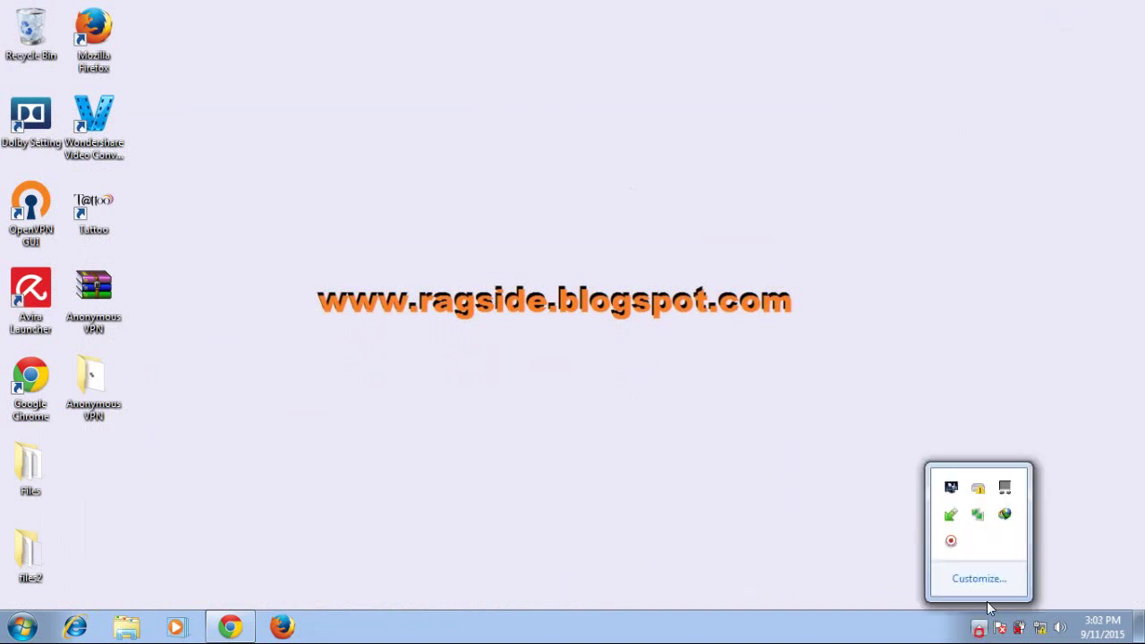
# Step: Check Internet Download Manager's proxy/socks settings show none enabled, then close the program
pyautogui.doubleClick(1004, 519)
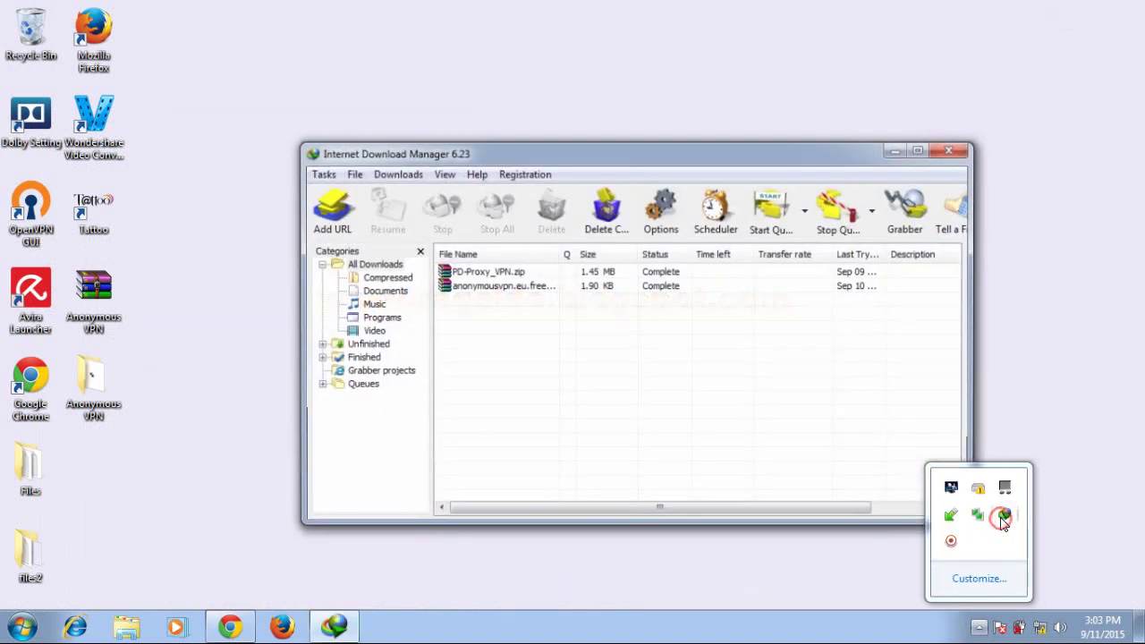
pyautogui.click(656, 221)
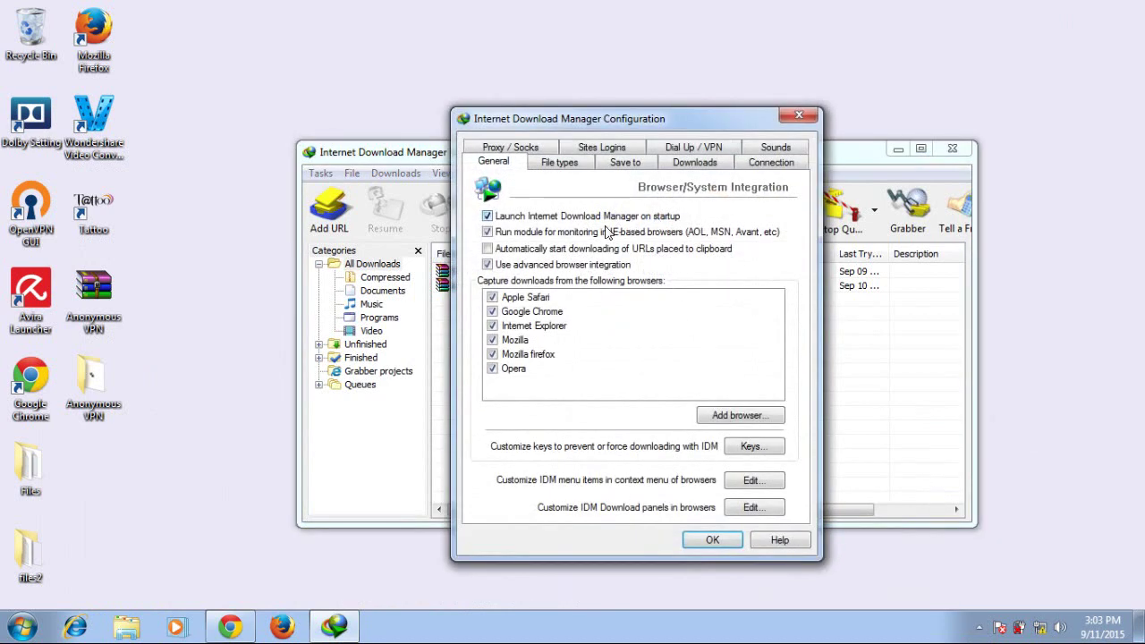
pyautogui.click(522, 149)
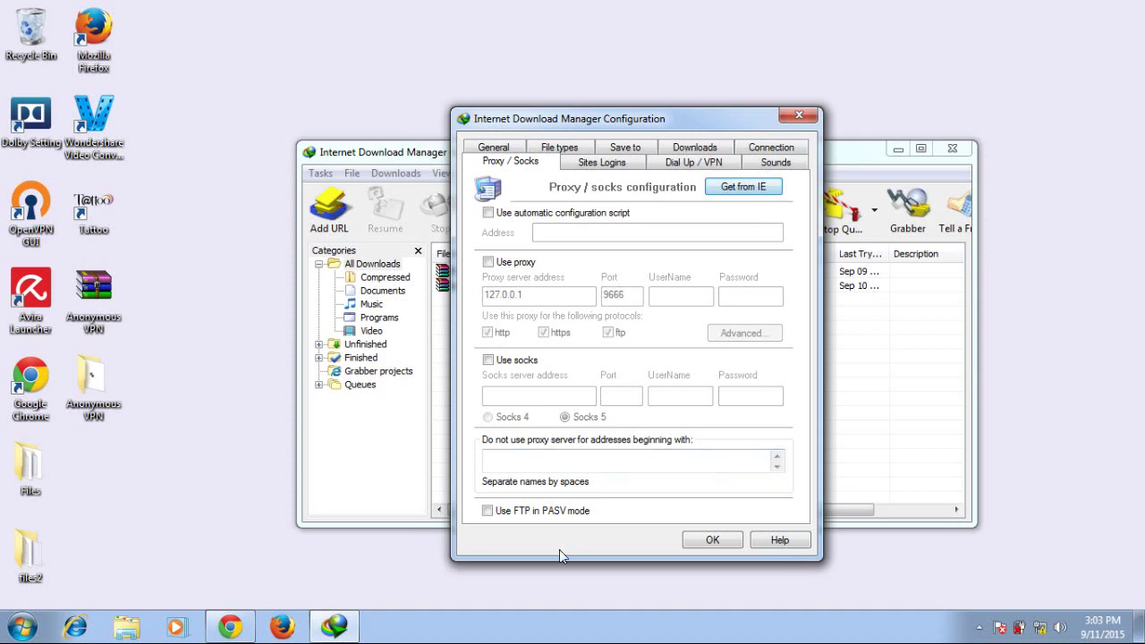
pyautogui.click(799, 111)
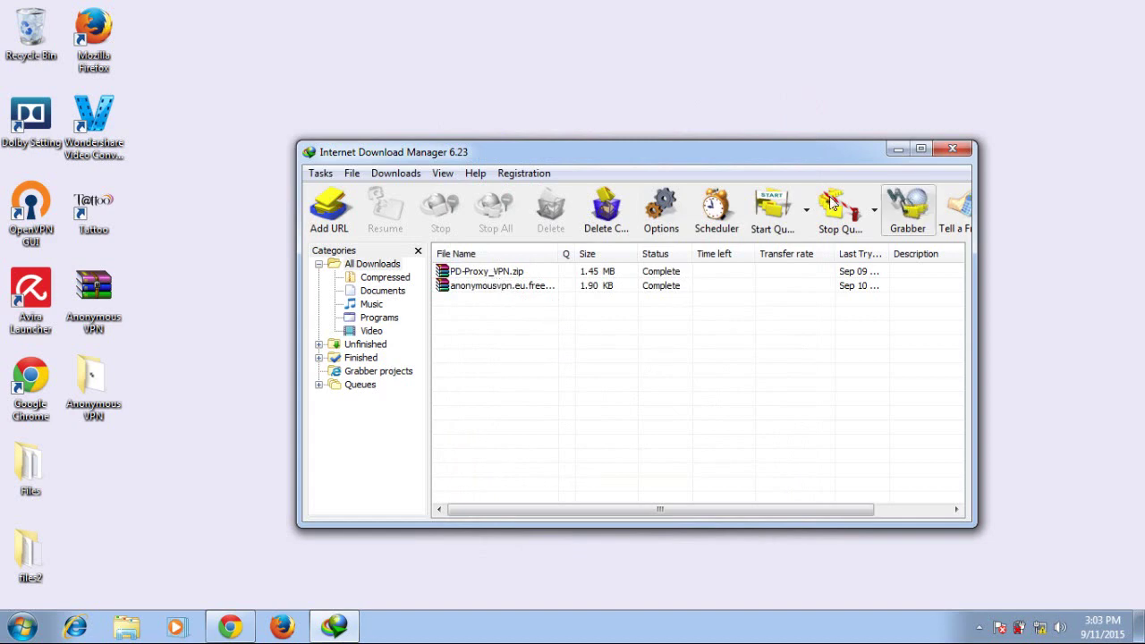
pyautogui.click(953, 151)
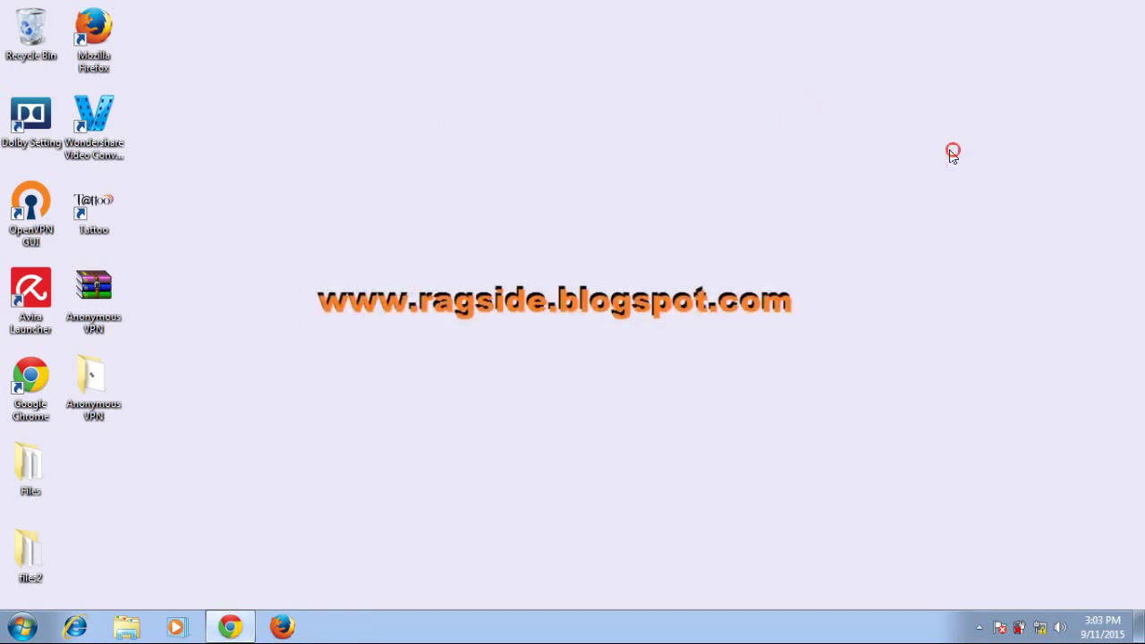
# Step: Refresh the desktop twice
pyautogui.rightClick(645, 100)
pyautogui.click(701, 152)
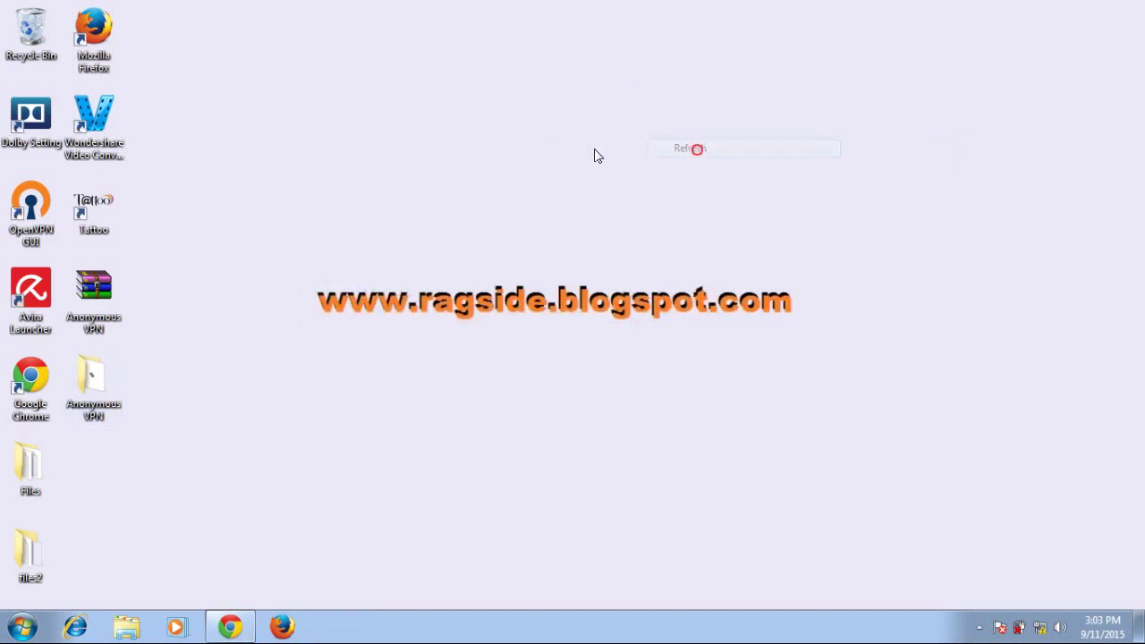
pyautogui.rightClick(548, 150)
pyautogui.click(607, 199)
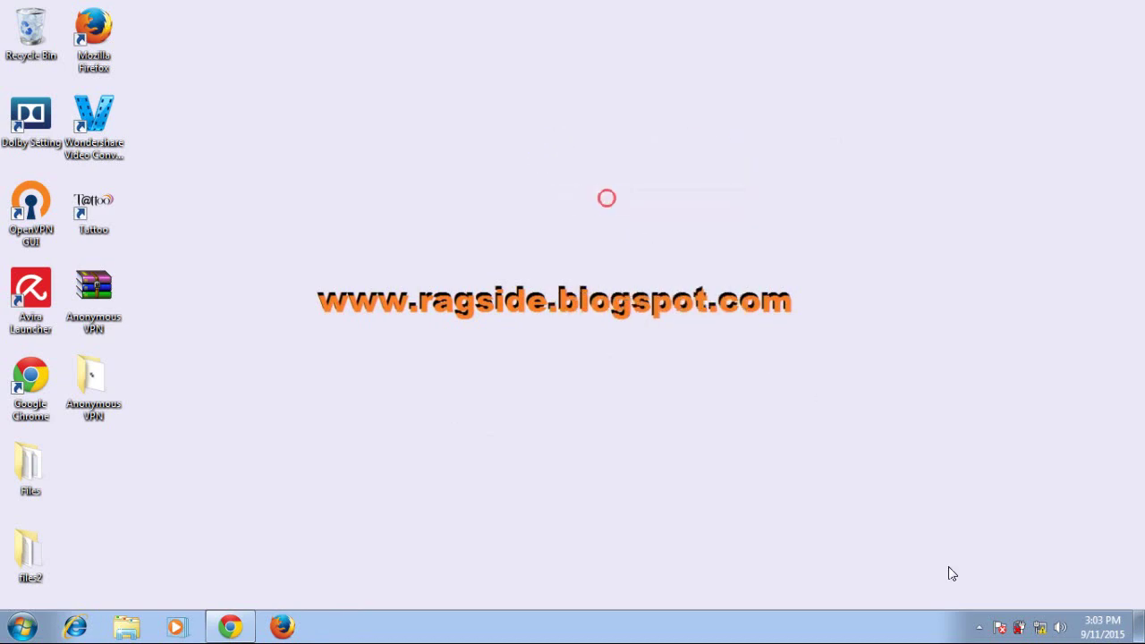
# Step: Disconnect the current 202.xxx VPN connection from its OpenVPN status window
pyautogui.click(979, 627)
pyautogui.doubleClick(979, 520)
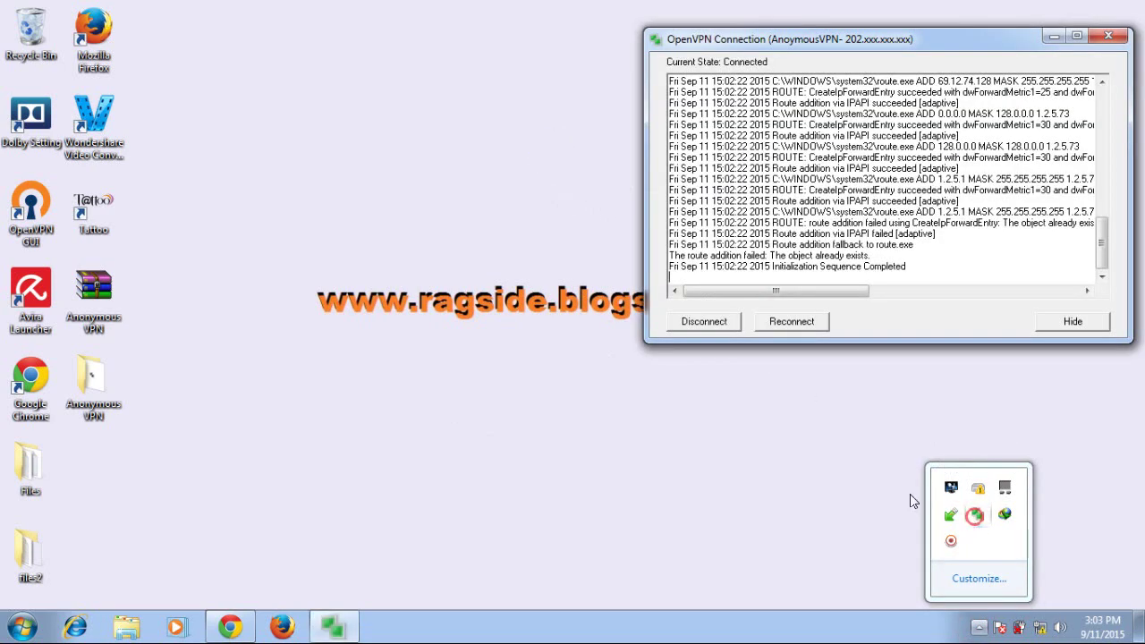
pyautogui.click(714, 322)
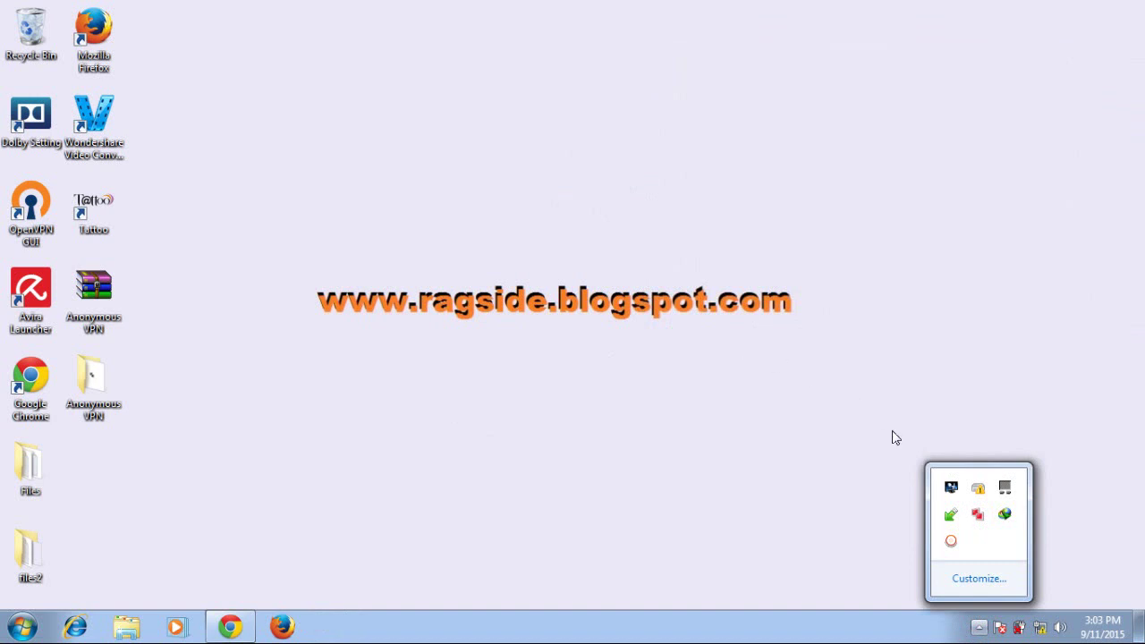
# Step: Connect the AnoymousVPN- philstar.com profile from the OpenVPN tray menu
pyautogui.rightClick(979, 518)
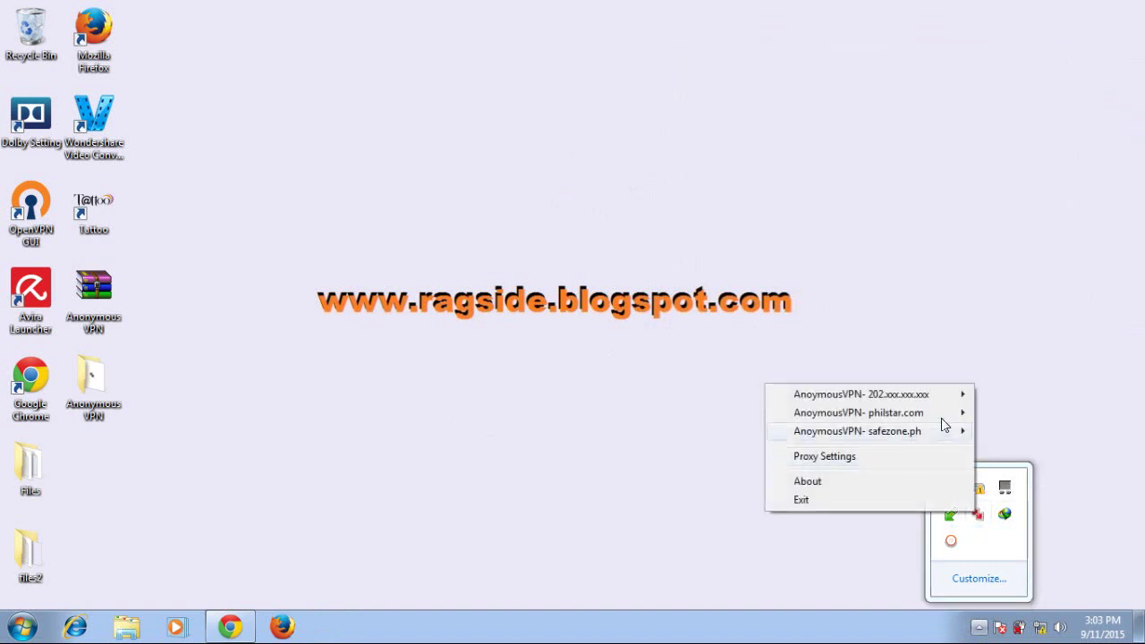
pyautogui.moveTo(946, 410)
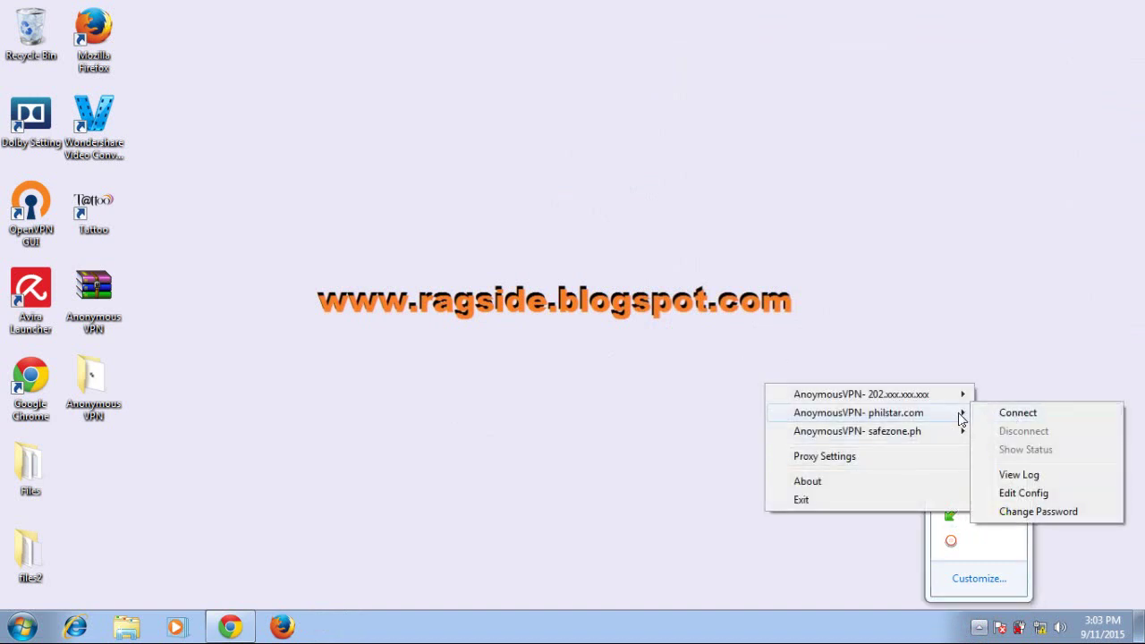
pyautogui.click(1014, 414)
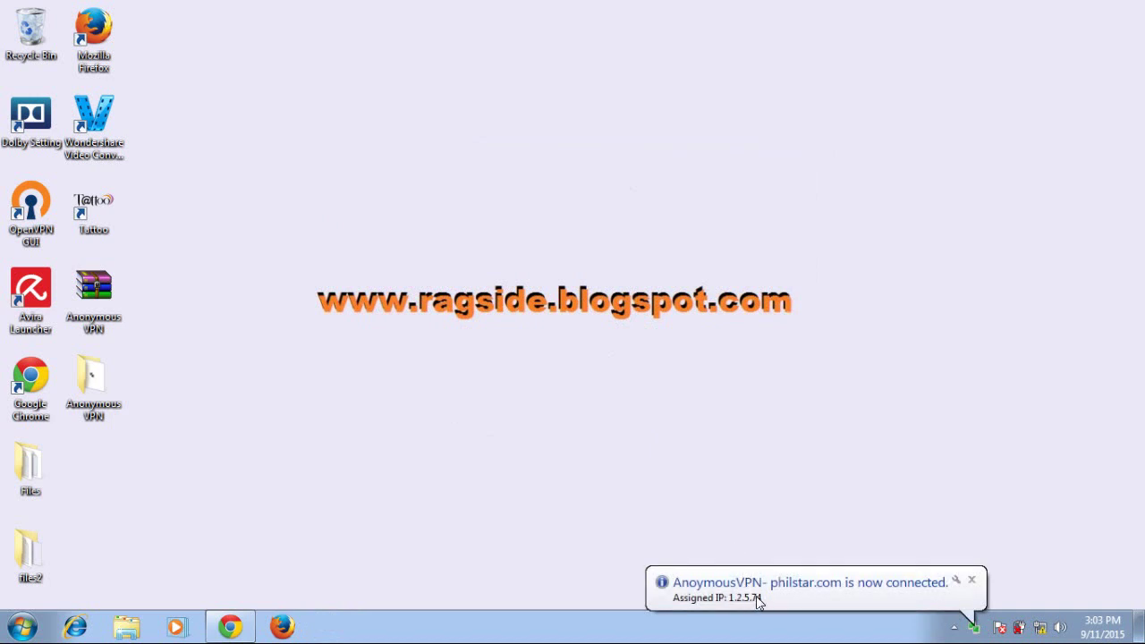
pyautogui.click(243, 628)
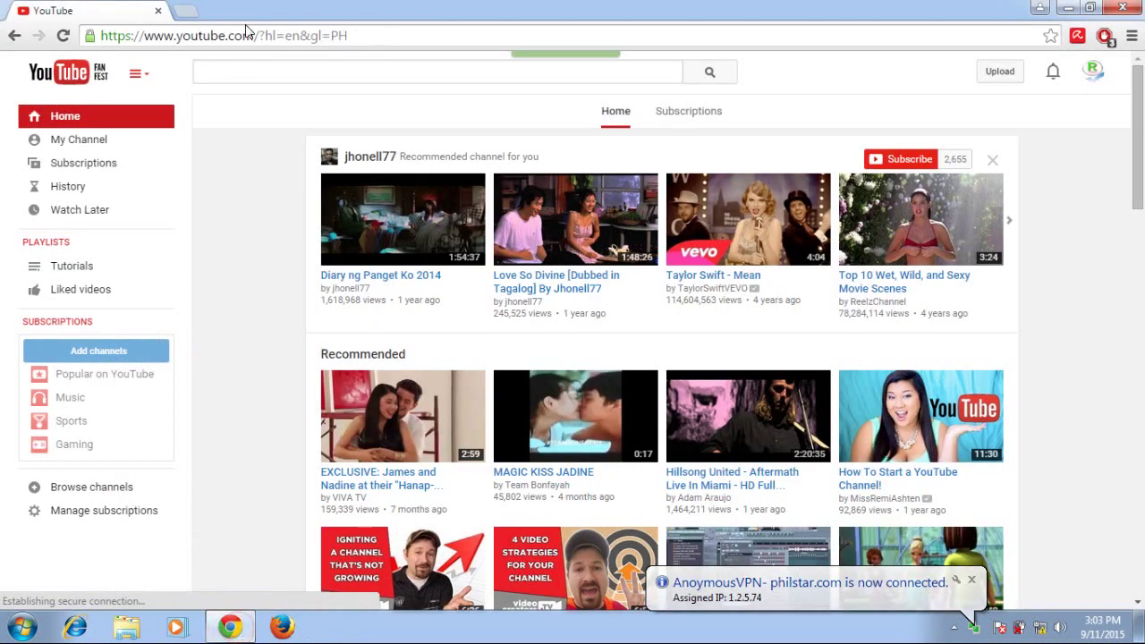
pyautogui.click(185, 11)
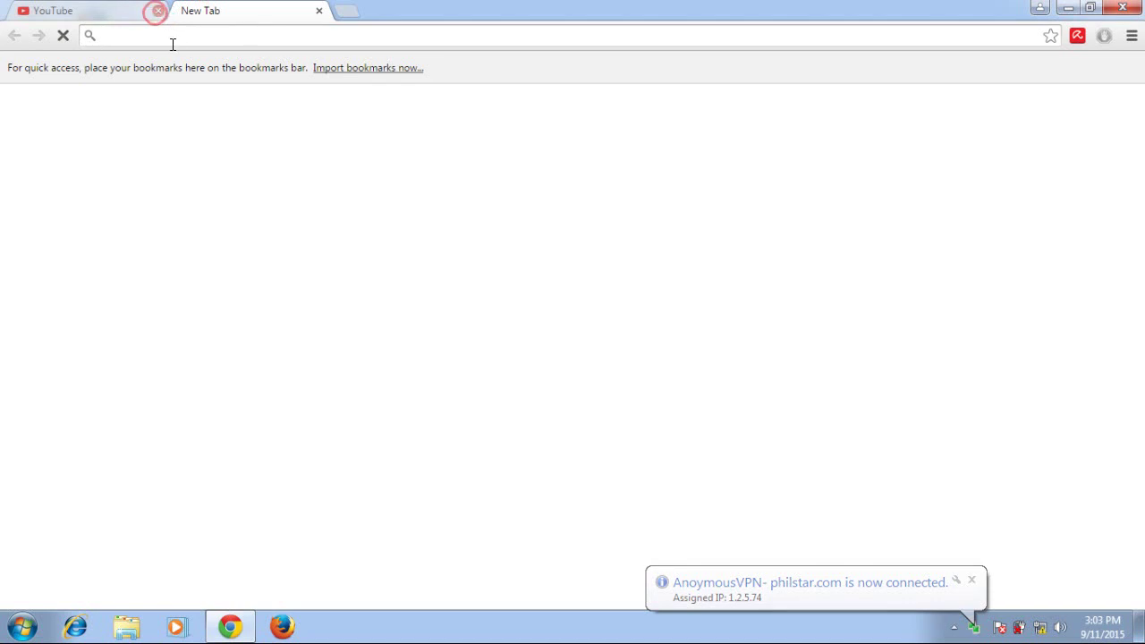
pyautogui.click(209, 47)
pyautogui.write('www.youtube.com.ph')
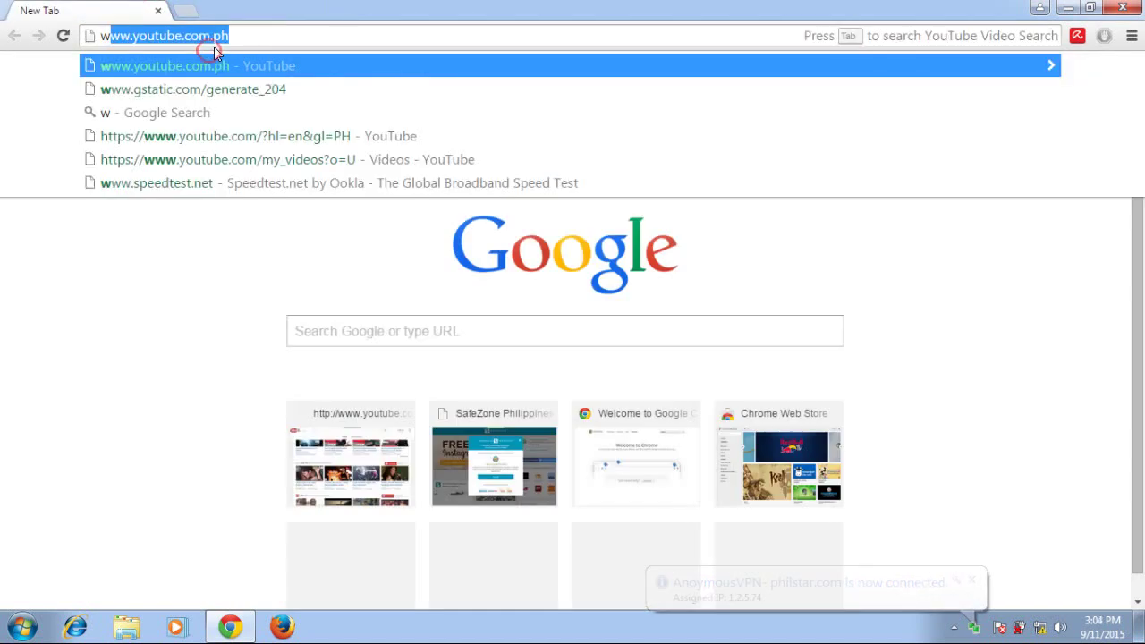
pyautogui.click(214, 66)
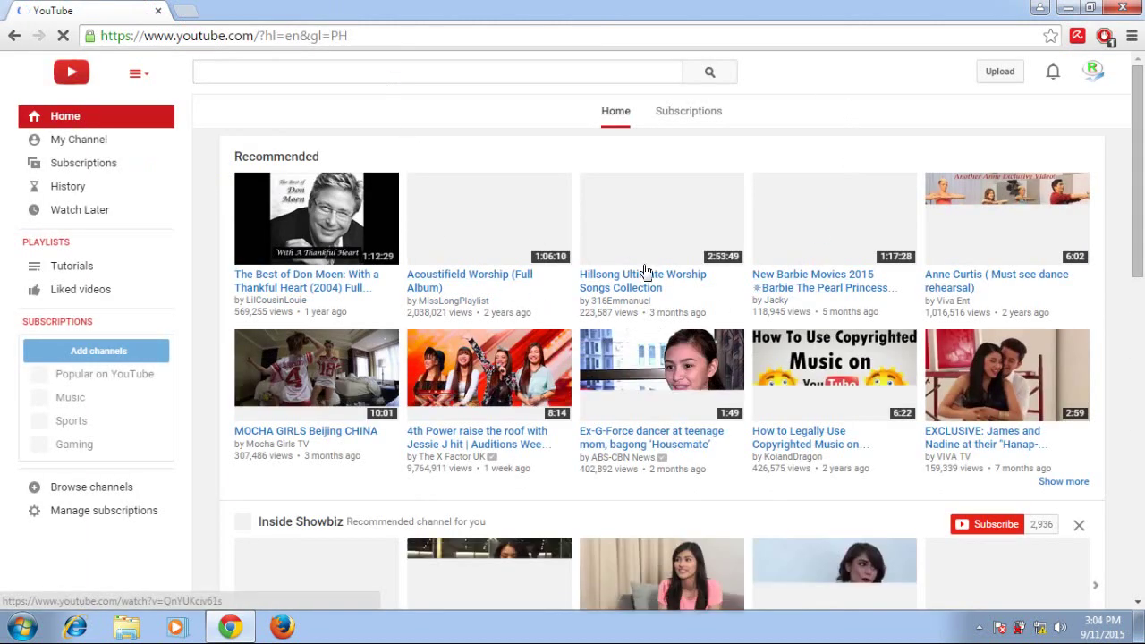
pyautogui.click(1065, 8)
# Step: Disconnect the philstar.com VPN and connect the AnoymousVPN- safezone.ph profile, getting IP 1.2.5.74
pyautogui.click(980, 626)
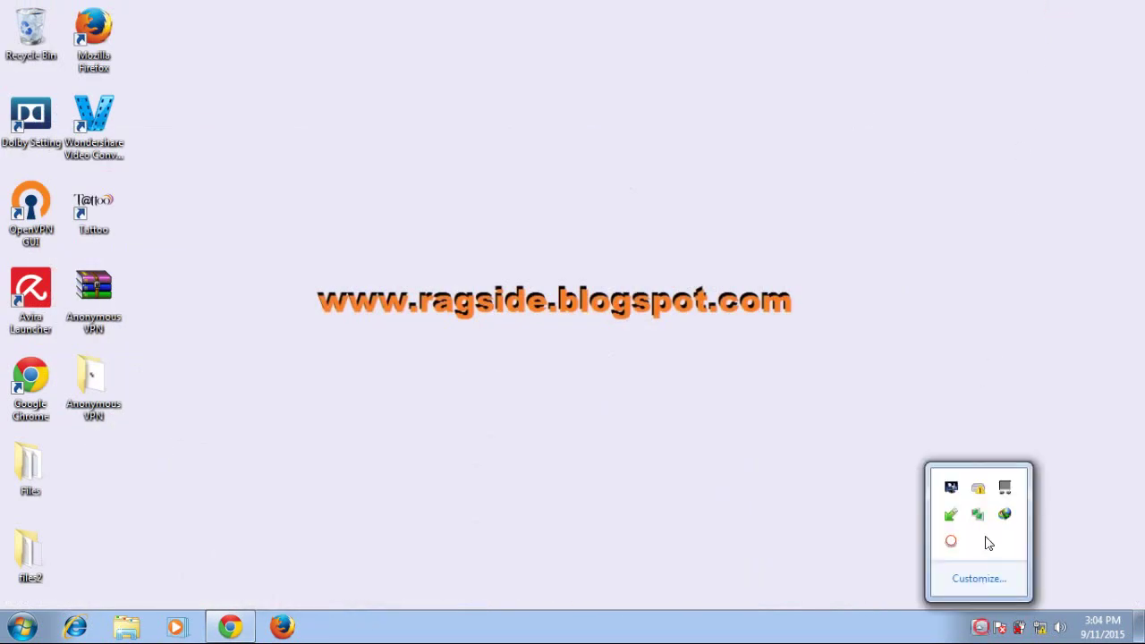
pyautogui.doubleClick(978, 515)
pyautogui.click(421, 440)
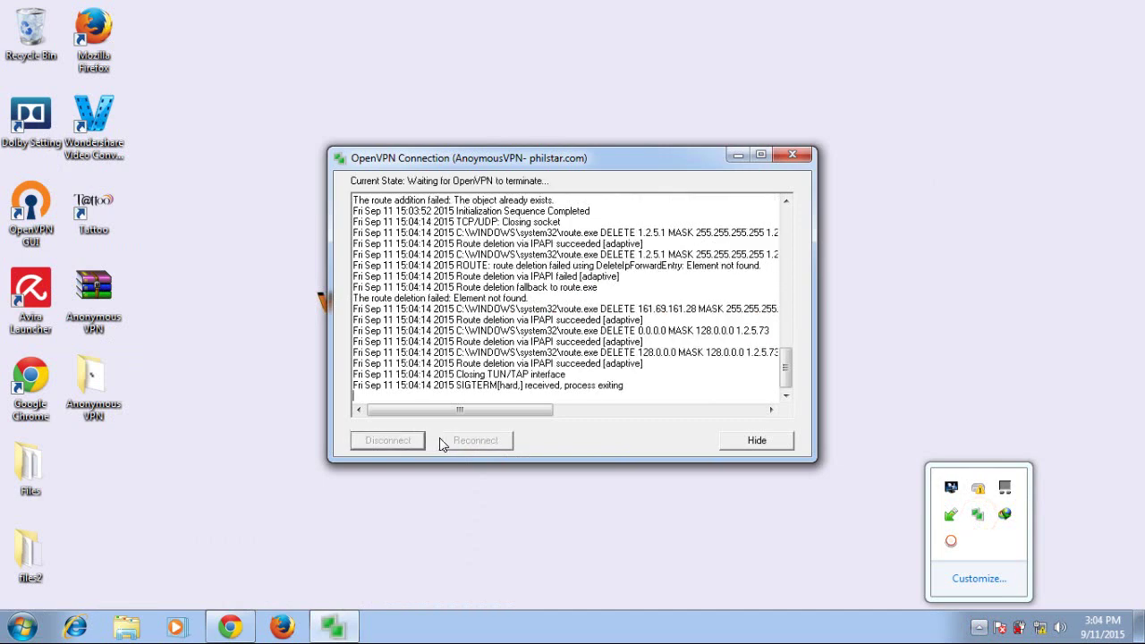
pyautogui.rightClick(978, 515)
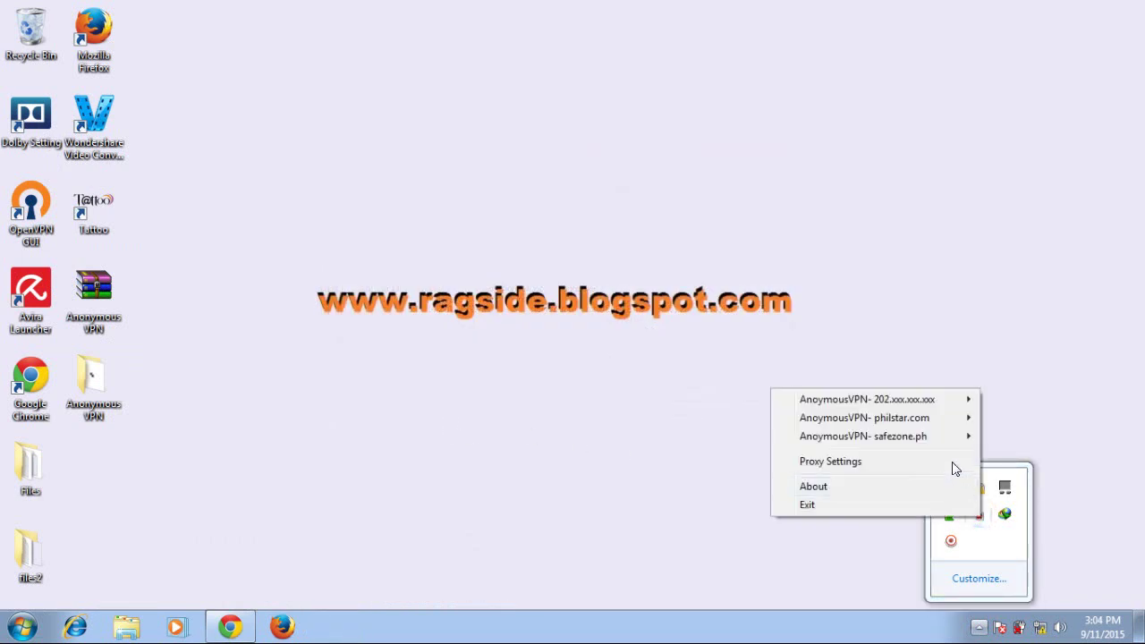
pyautogui.moveTo(958, 438)
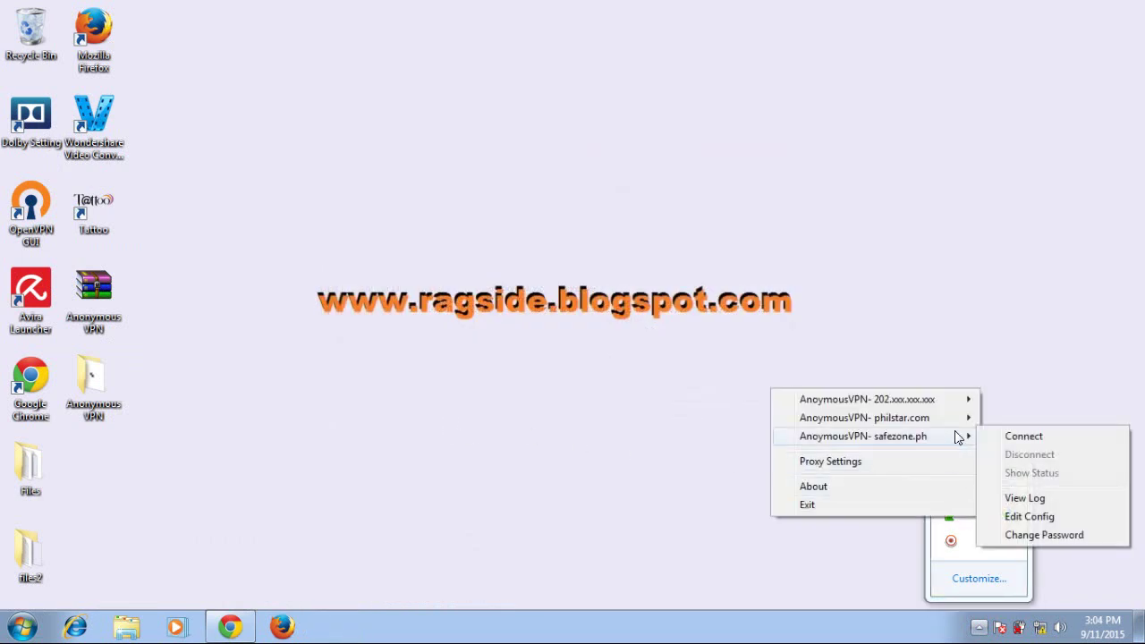
pyautogui.click(1065, 436)
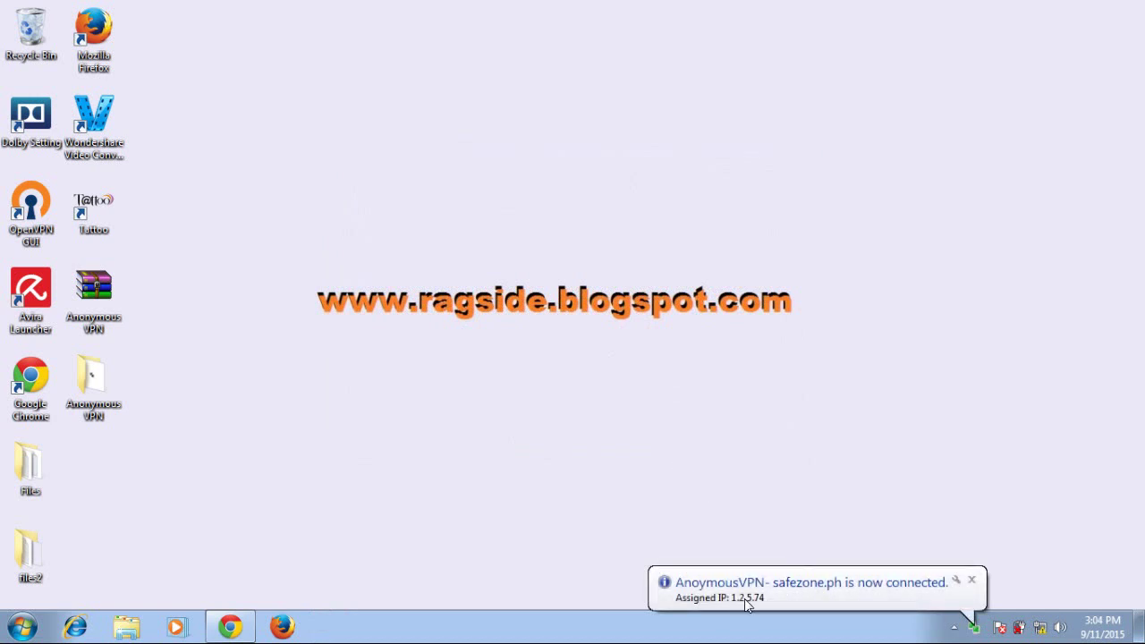
pyautogui.click(230, 626)
pyautogui.click(184, 10)
pyautogui.click(158, 10)
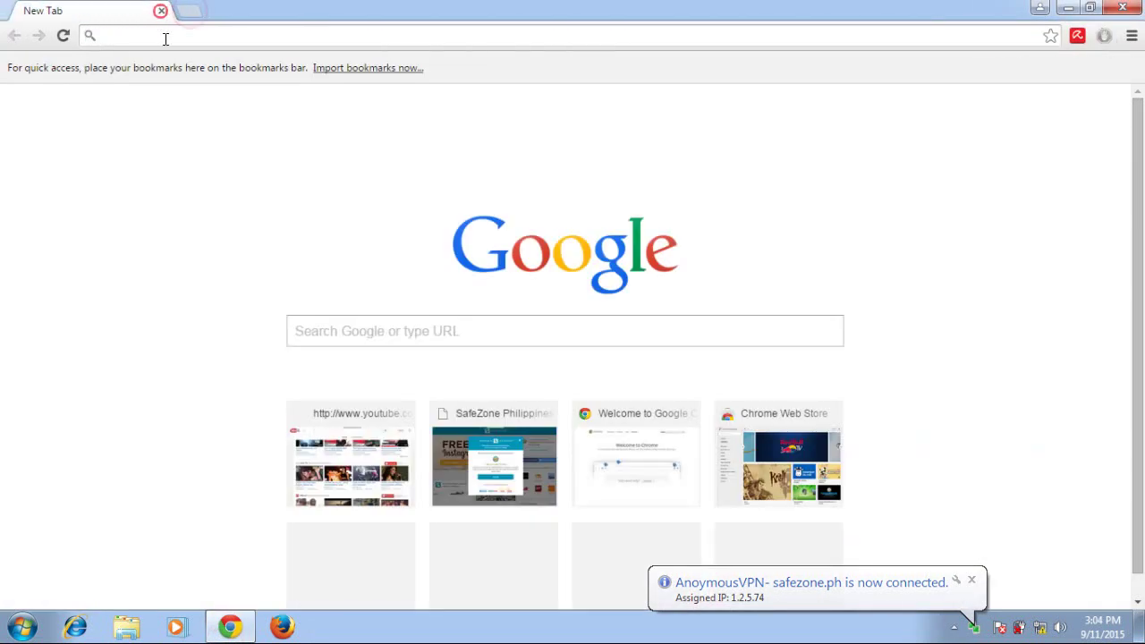
pyautogui.write('s')
pyautogui.press('Return')
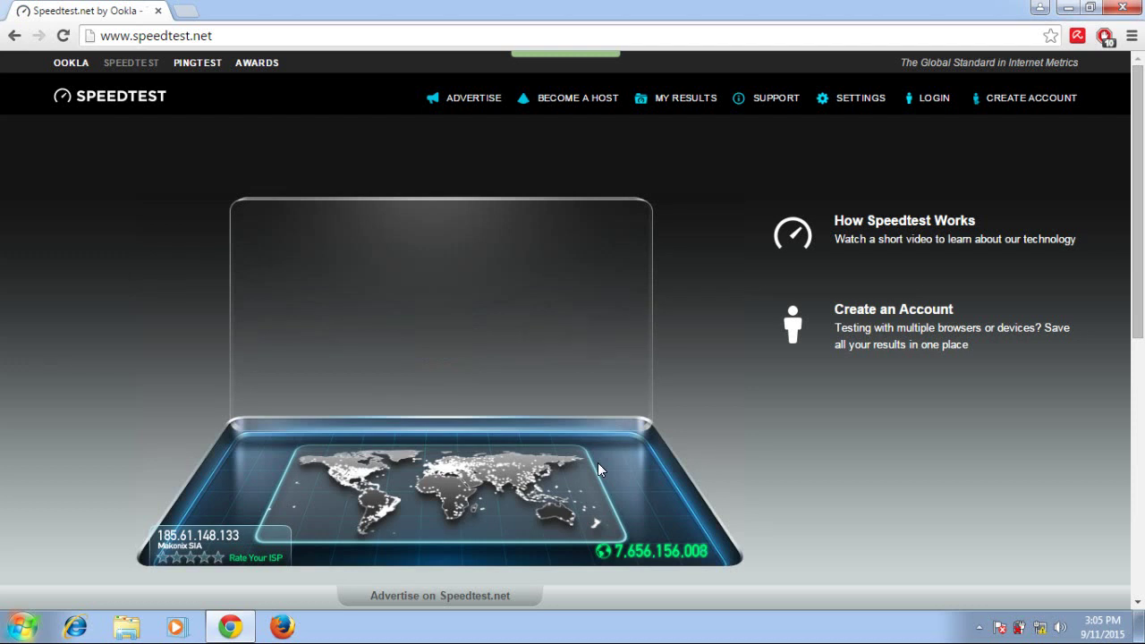
pyautogui.moveTo(233, 537)
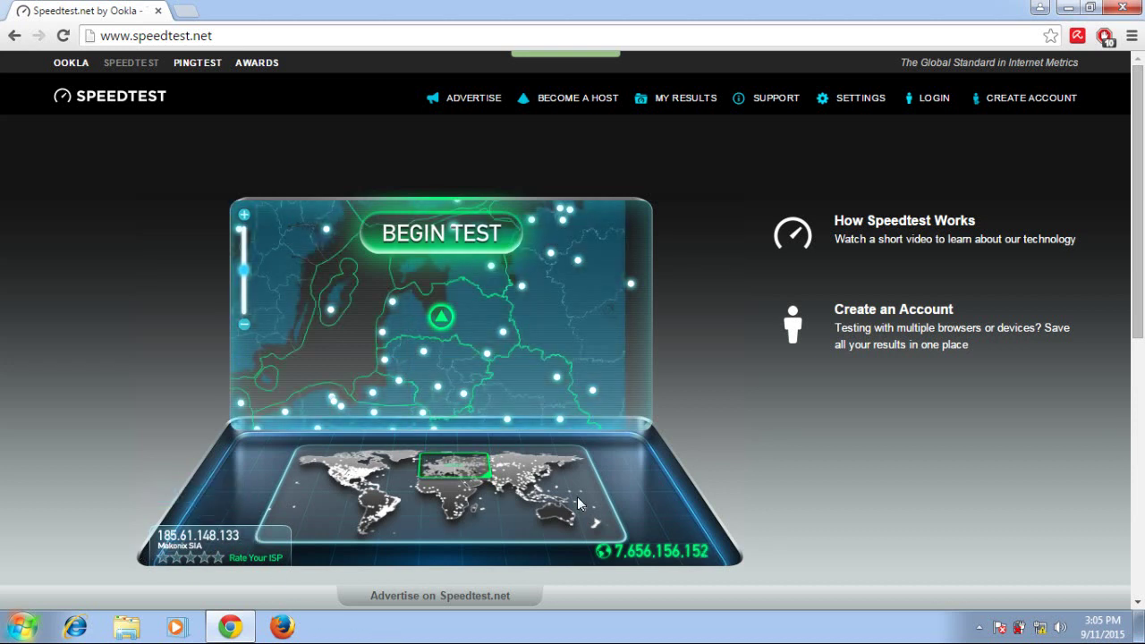
# Step: Begin the Speedtest.net test, reaching 458 ms ping, 1.23 Mbps download and 0.16 Mbps upload
pyautogui.click(440, 246)
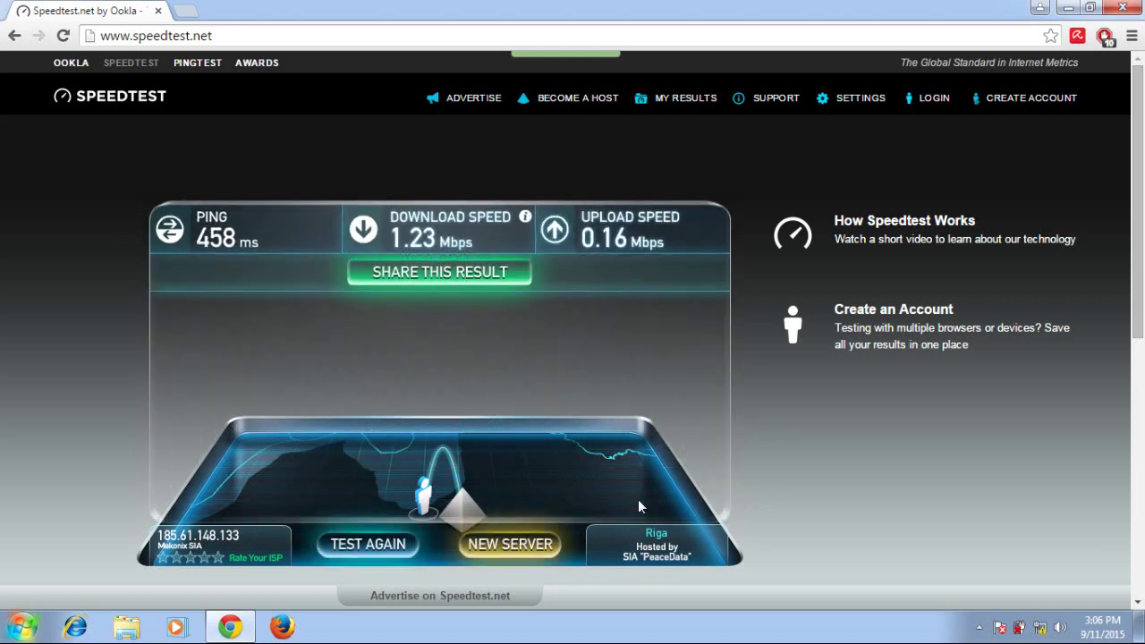
# Step: Minimize Chrome with the finished Speedtest.net results to reveal the Windows 7 desktop
pyautogui.click(230, 626)
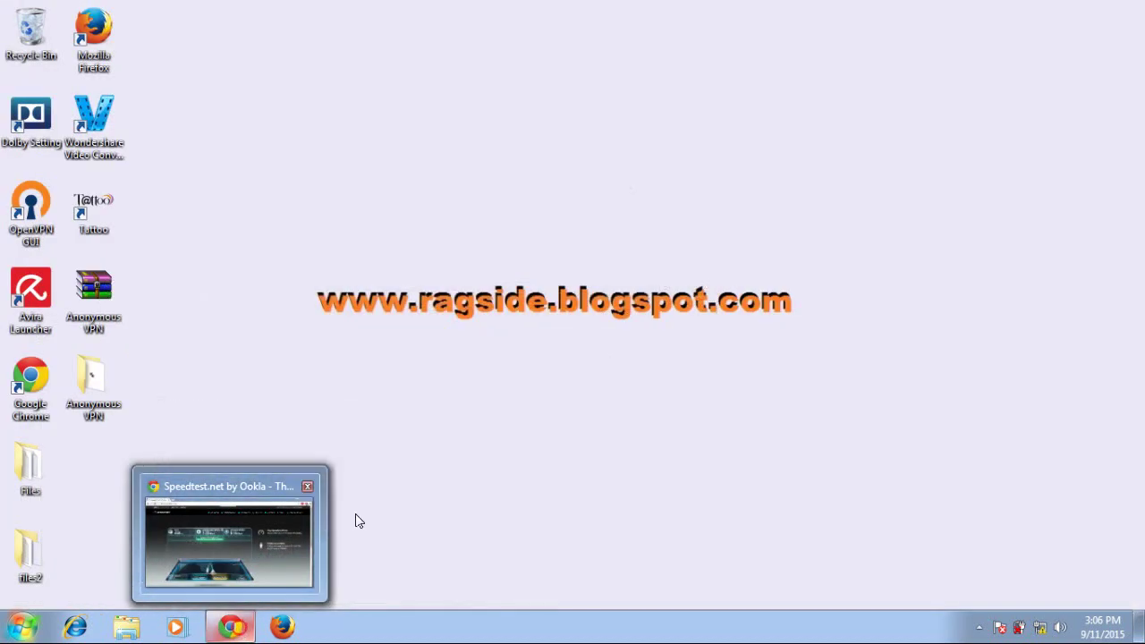